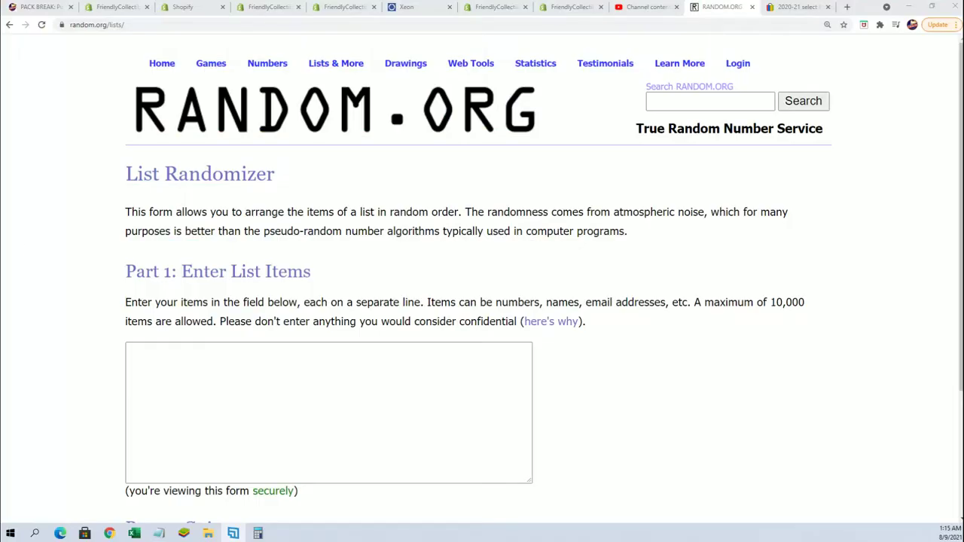
Copy the 30 owner names from the notes into the randomizer's list field
click(234, 533)
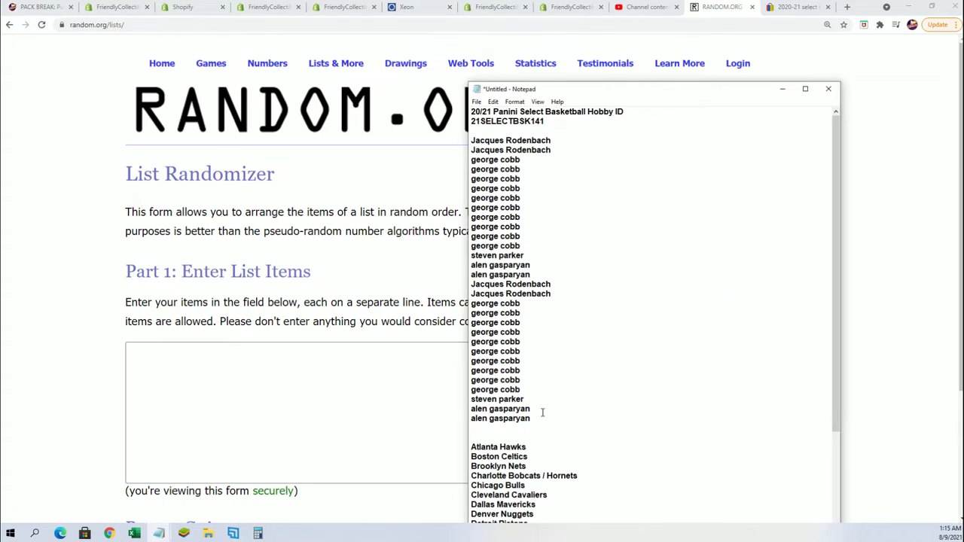
drag(539, 419, 471, 142)
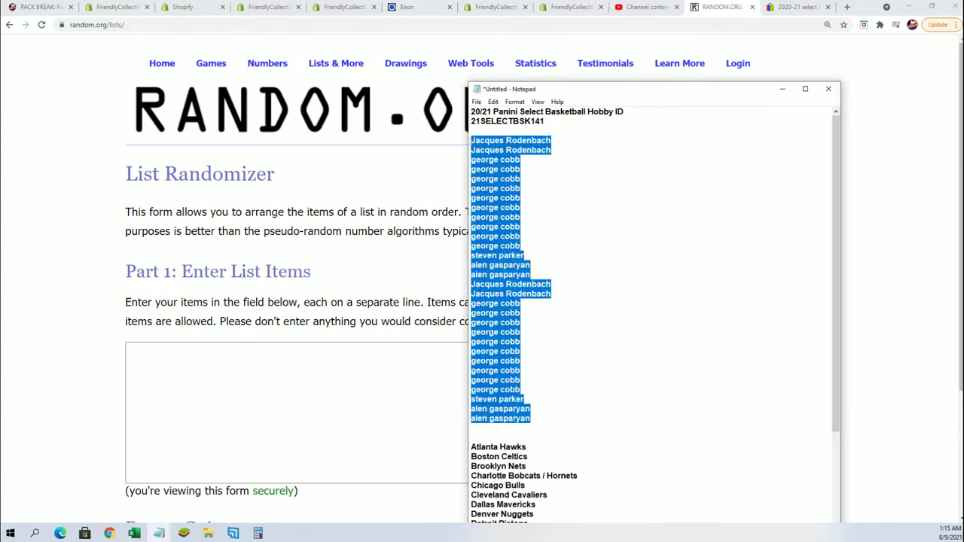
right_click(540, 160)
click(513, 187)
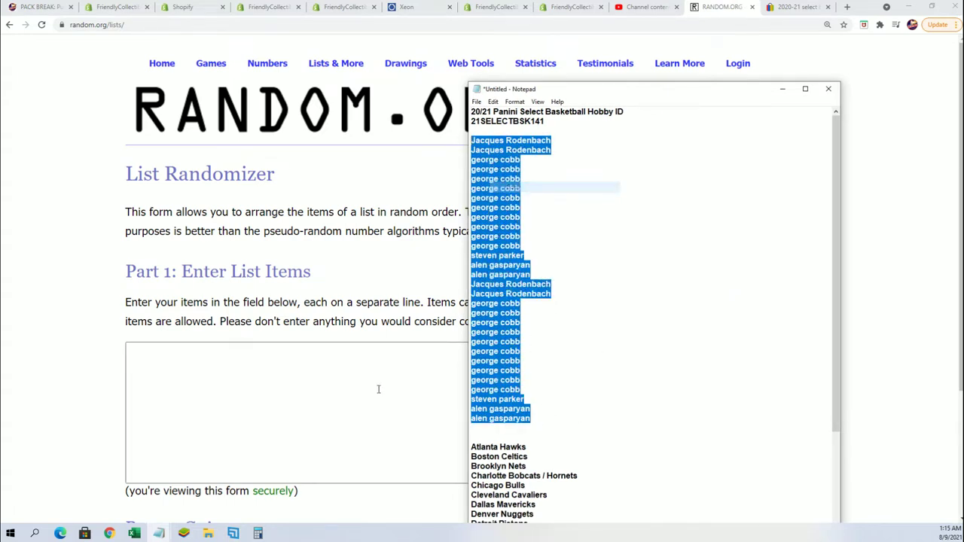
right_click(234, 360)
click(290, 439)
Randomize the owner list, then reshuffle it six more times
scroll(583, 462, down, 3)
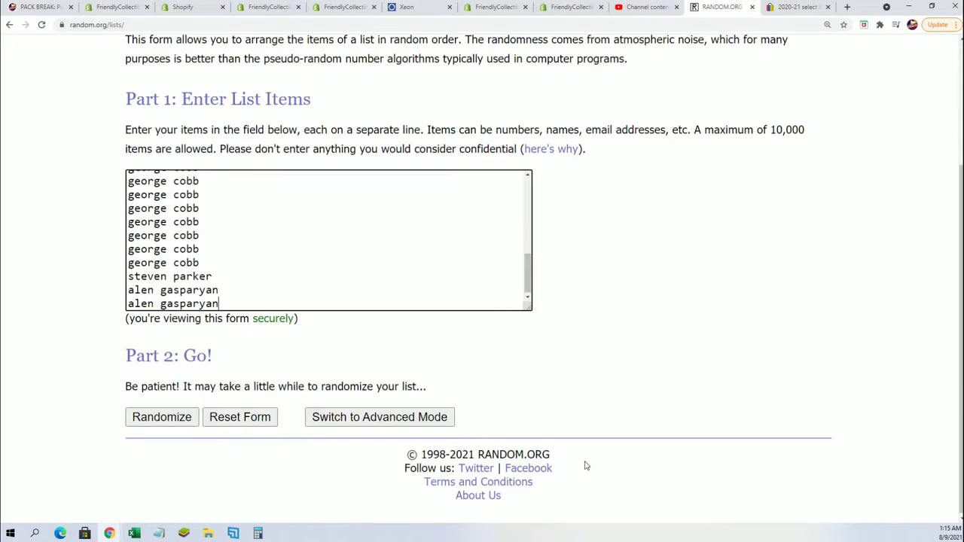
click(158, 420)
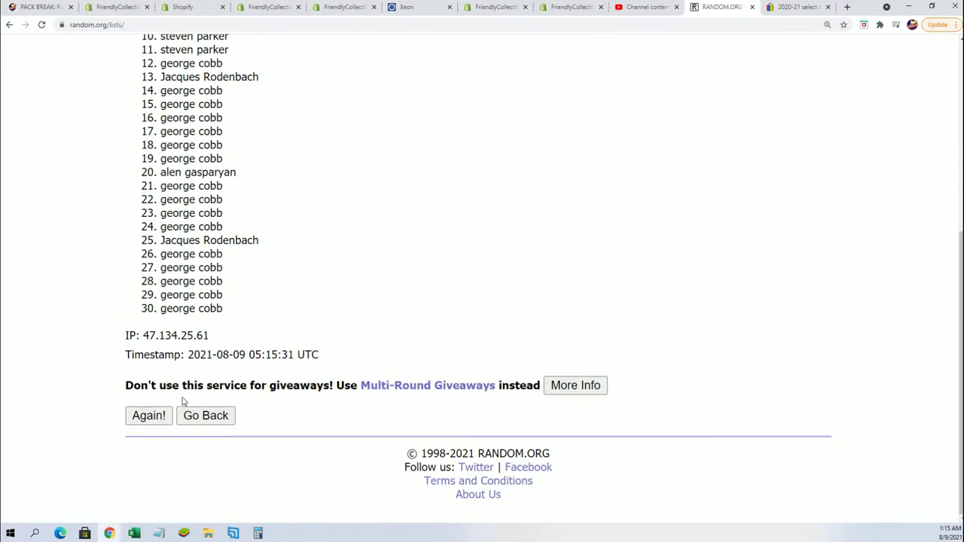
click(154, 420)
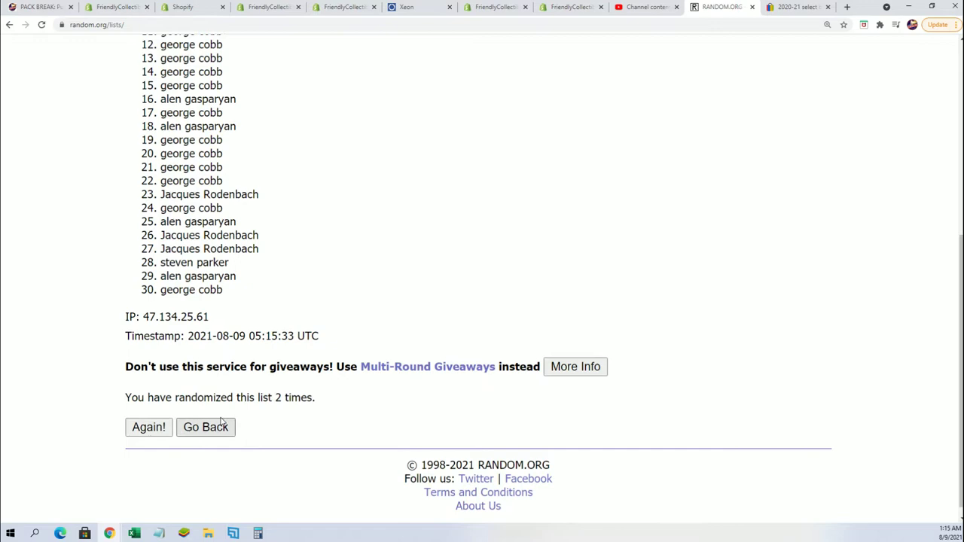
click(161, 423)
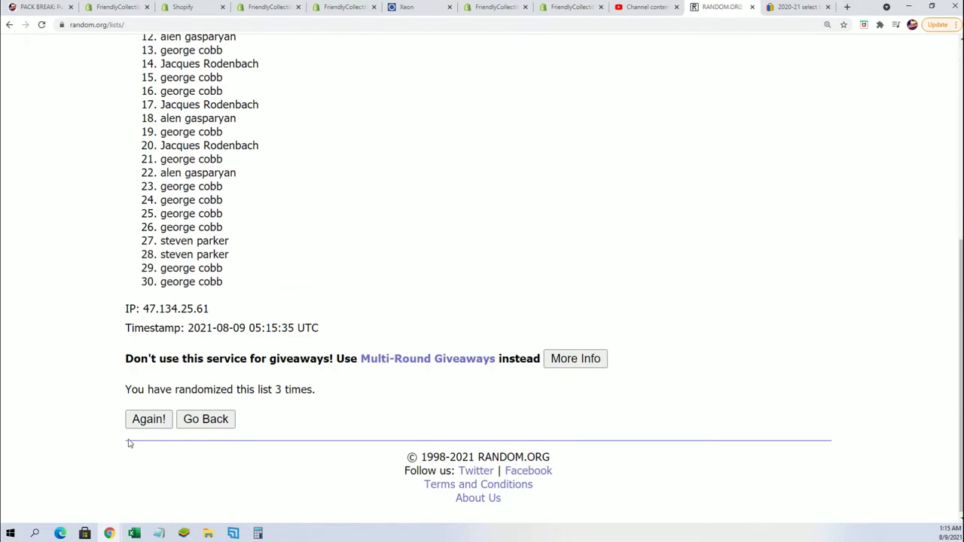
click(132, 419)
click(161, 423)
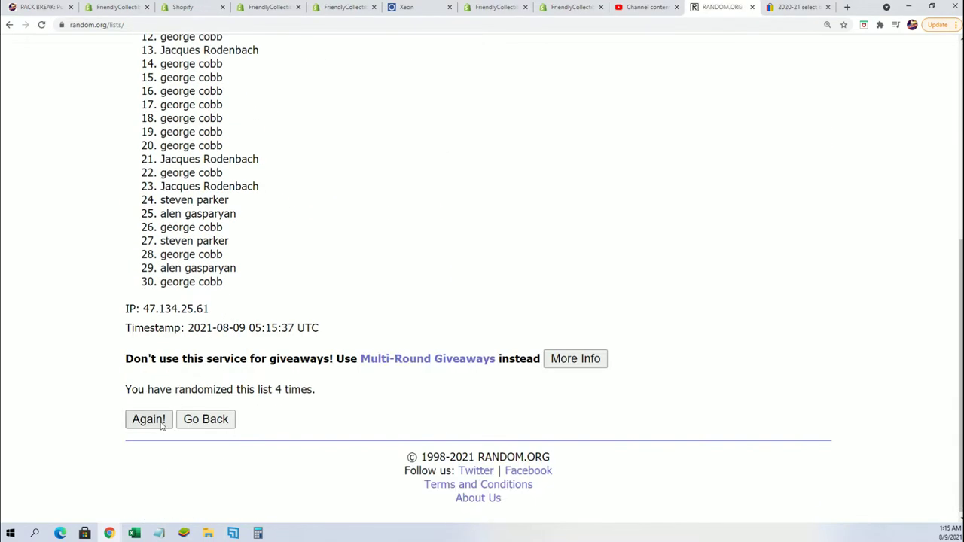
click(155, 418)
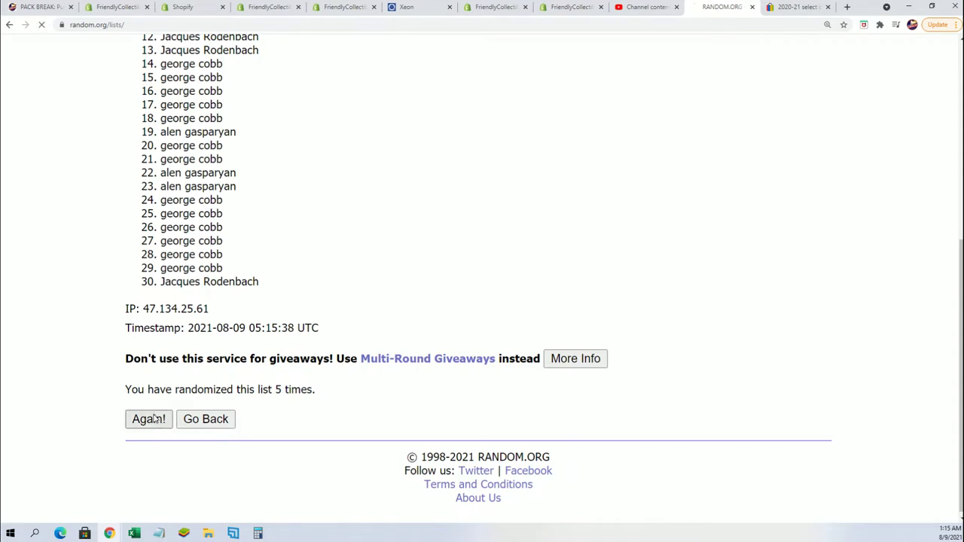
click(149, 468)
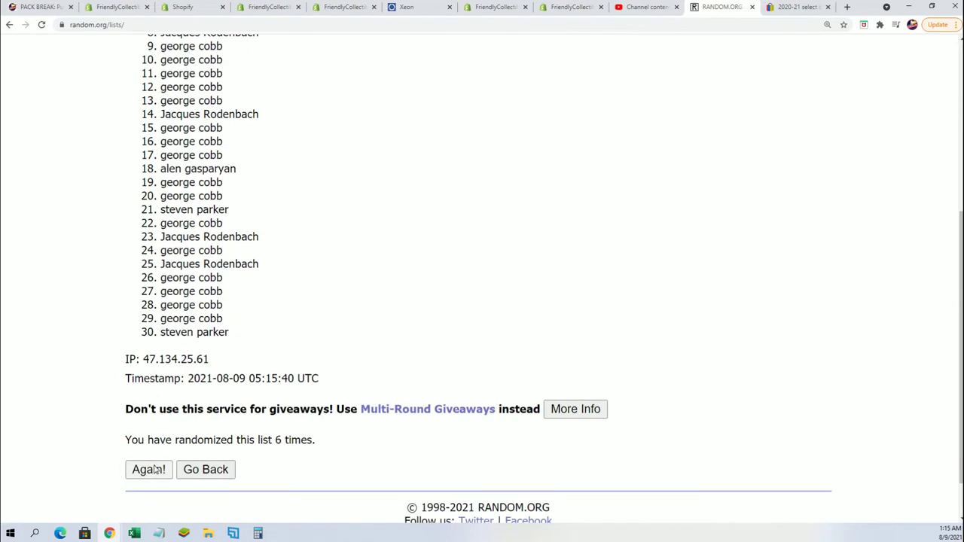
Select and copy the final shuffled owner list
drag(160, 133, 295, 389)
right_click(197, 332)
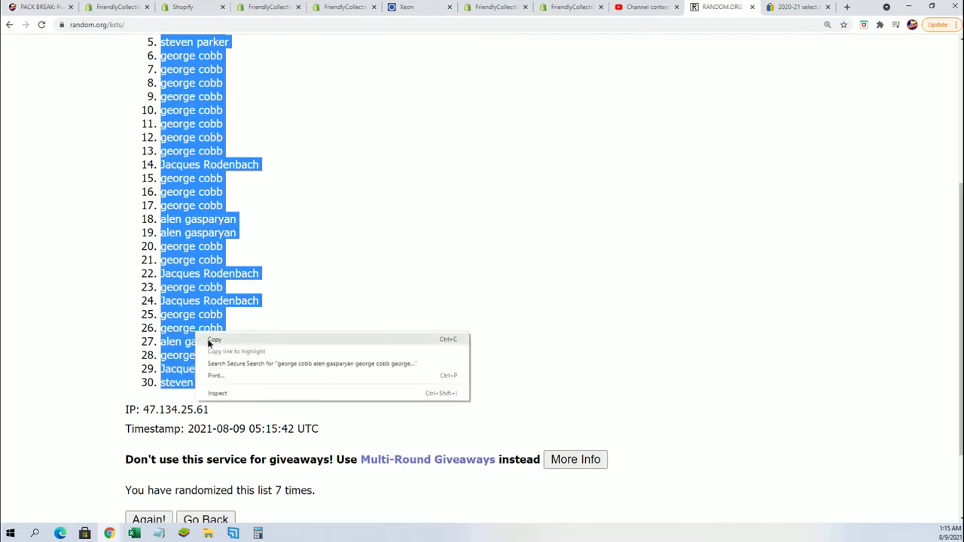
click(210, 340)
scroll(422, 413, up, 3)
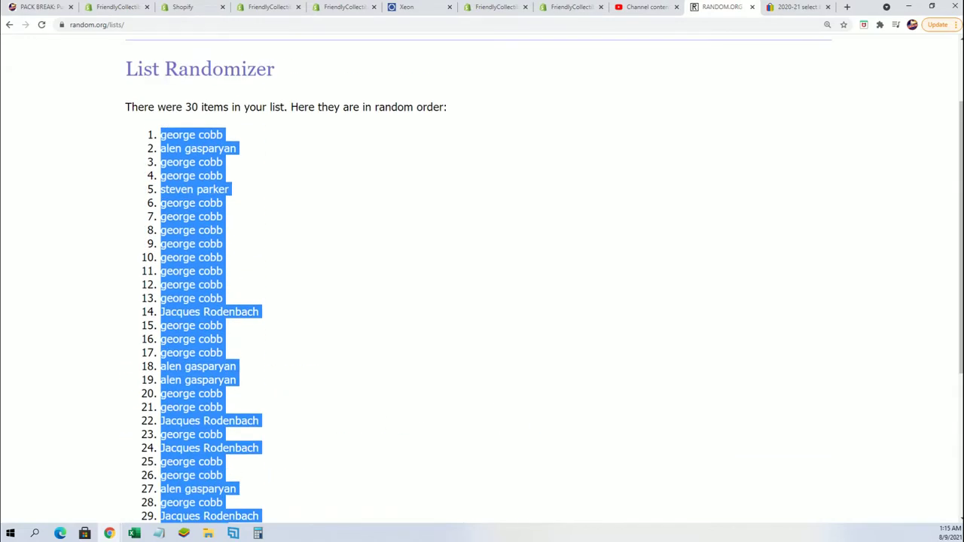
Paste the shuffled owner names into A2 as plain text
click(134, 533)
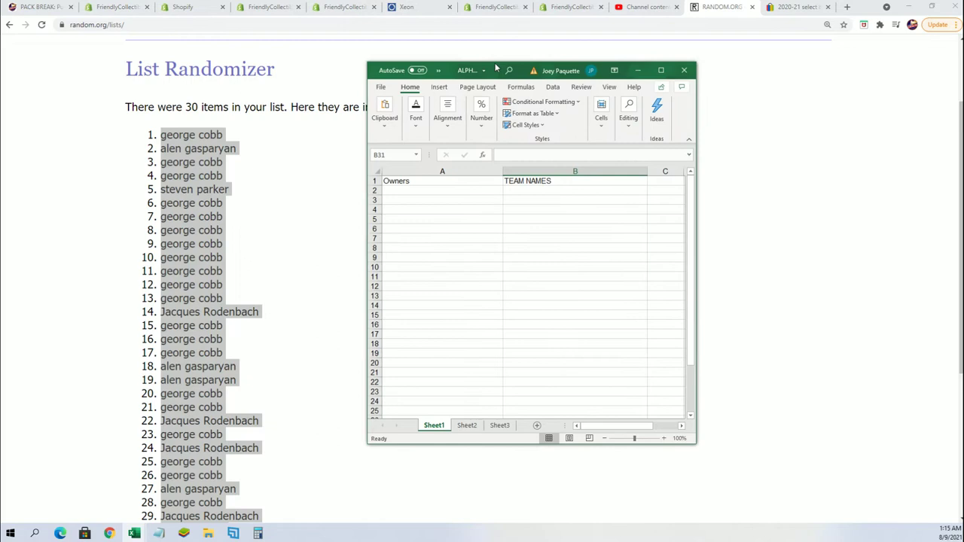
double_click(500, 58)
click(397, 131)
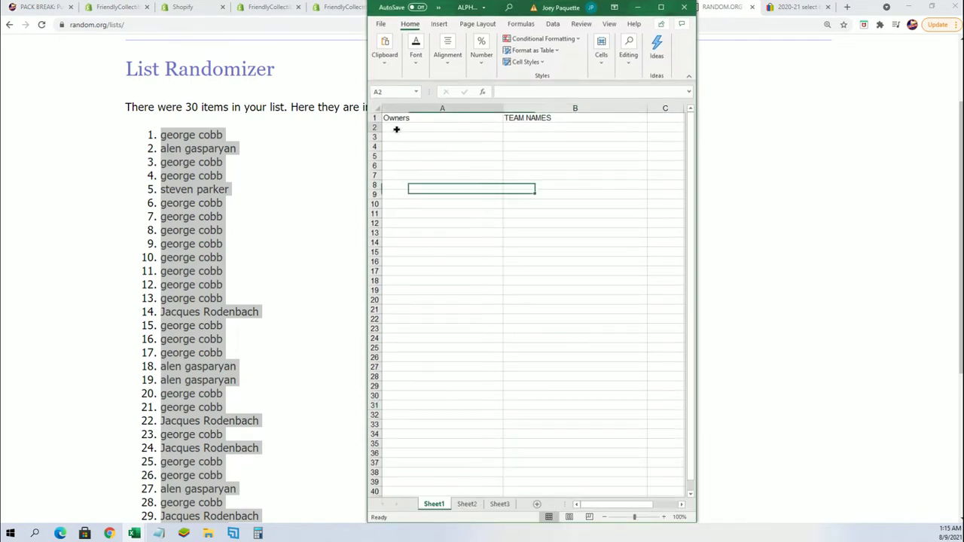
right_click(397, 130)
click(425, 196)
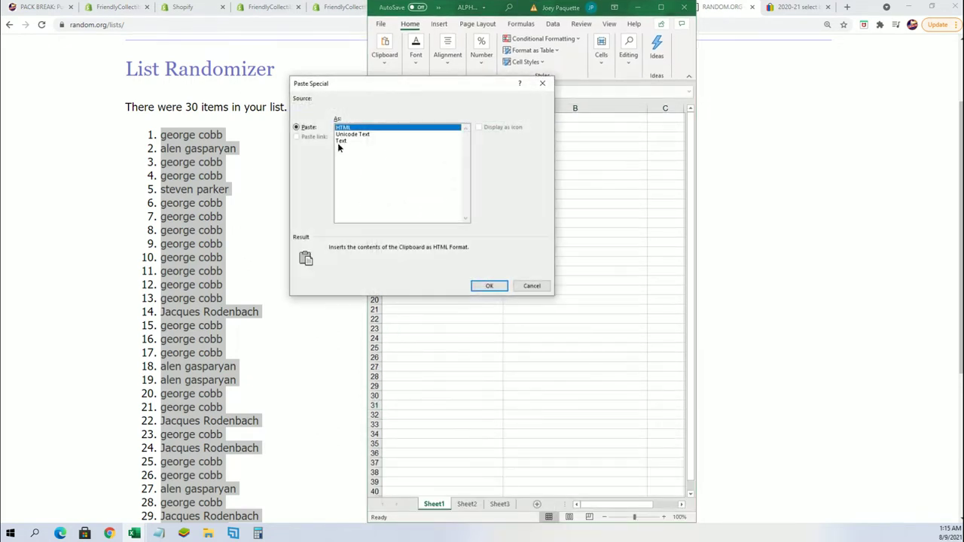
click(342, 141)
click(489, 285)
Narrow column A to fit the names and set the zoom to 120%
click(490, 108)
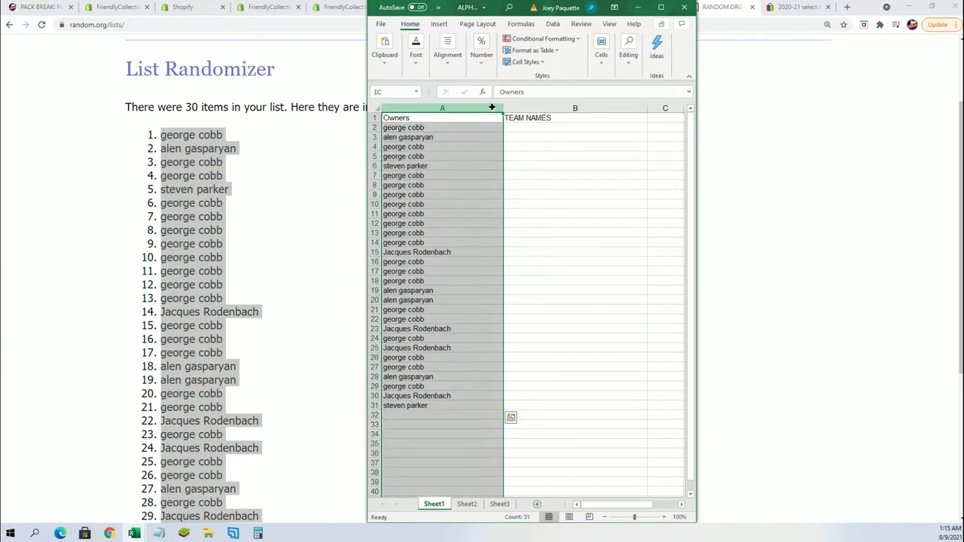
drag(503, 109, 460, 114)
click(663, 517)
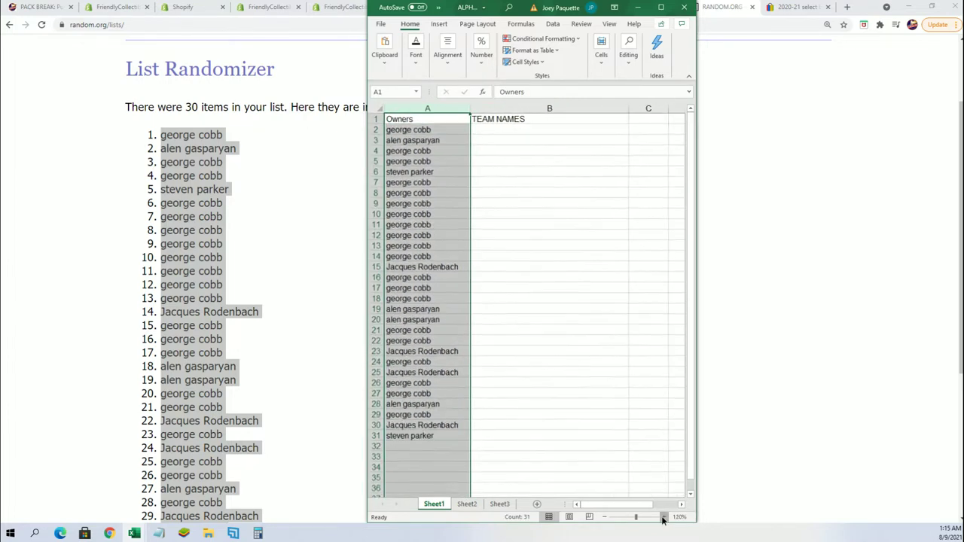
click(663, 516)
click(663, 516)
click(605, 517)
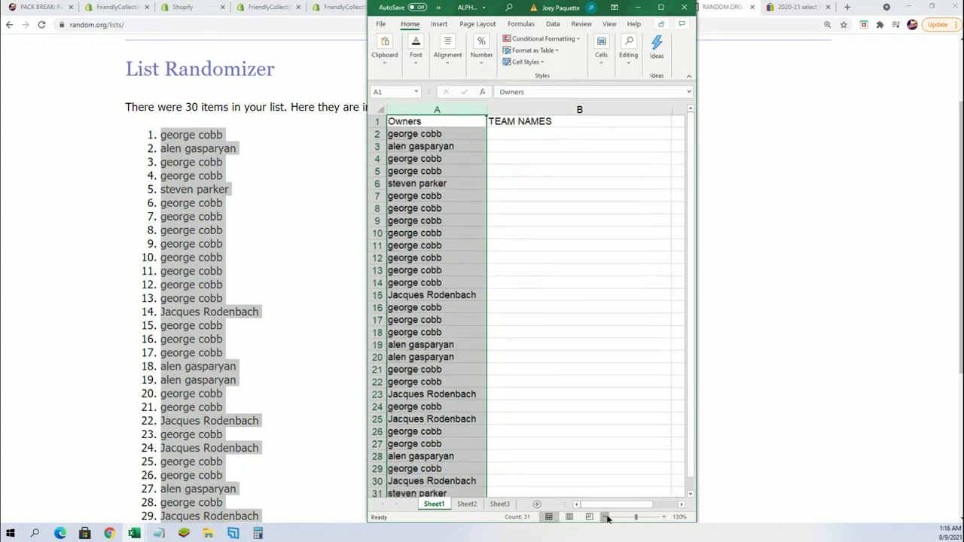
click(505, 132)
Reload an empty List Randomizer form in the browser
click(637, 7)
scroll(324, 128, up, 2)
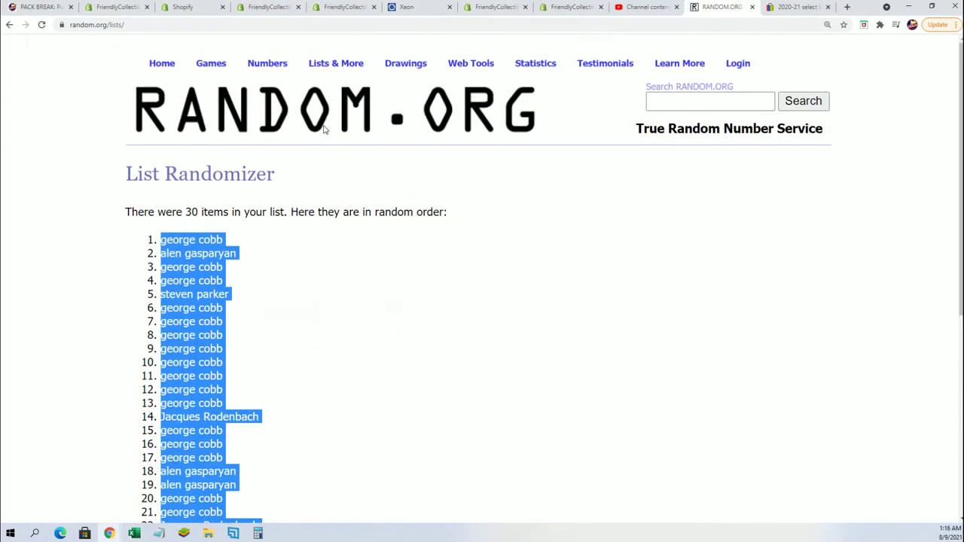
click(335, 63)
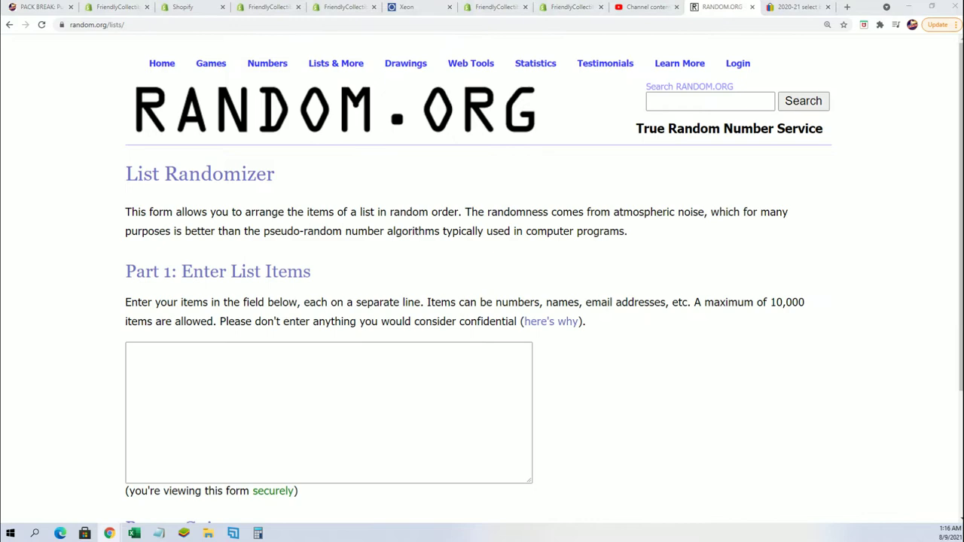
Copy the 30 NBA team names, Atlanta Hawks to Washington Wizards, from the notes
click(158, 533)
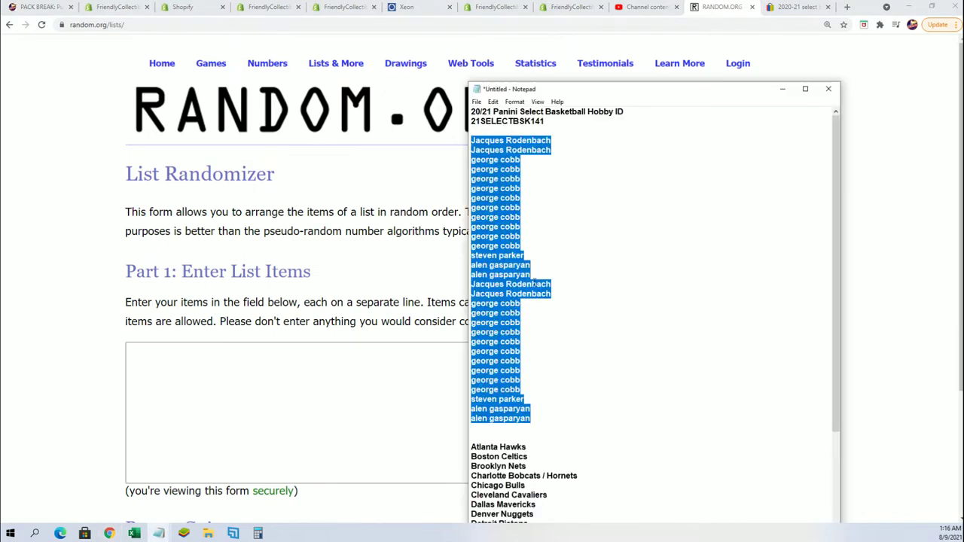
drag(564, 81, 564, 0)
scroll(619, 314, down, 6)
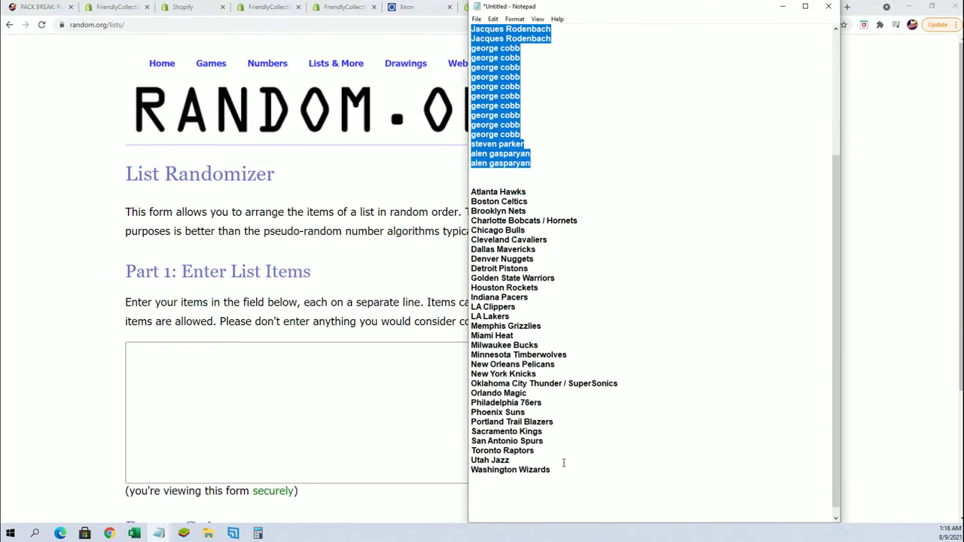
drag(563, 467, 475, 193)
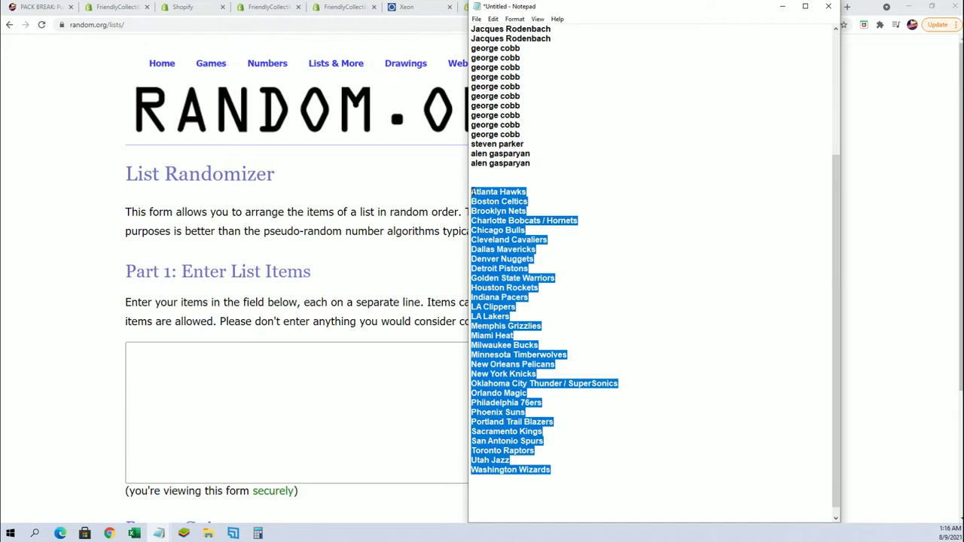
right_click(499, 200)
click(537, 230)
click(207, 360)
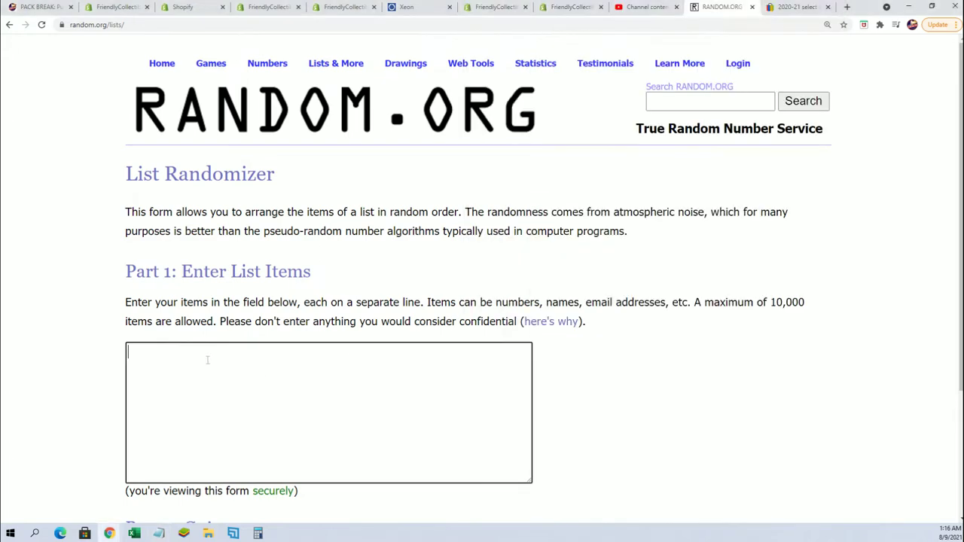
right_click(207, 360)
Paste the team names into the randomizer and shuffle them six times
click(233, 446)
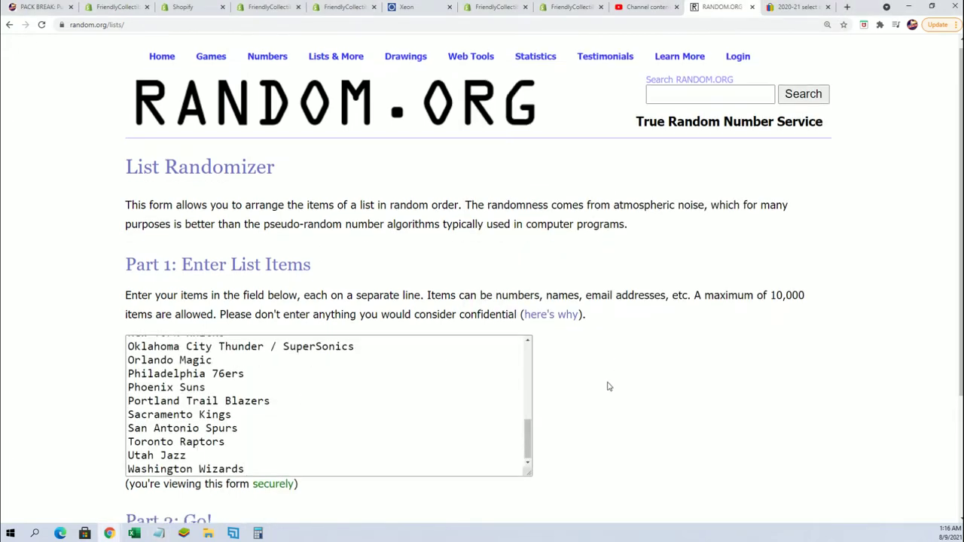
scroll(609, 386, down, 3)
click(156, 422)
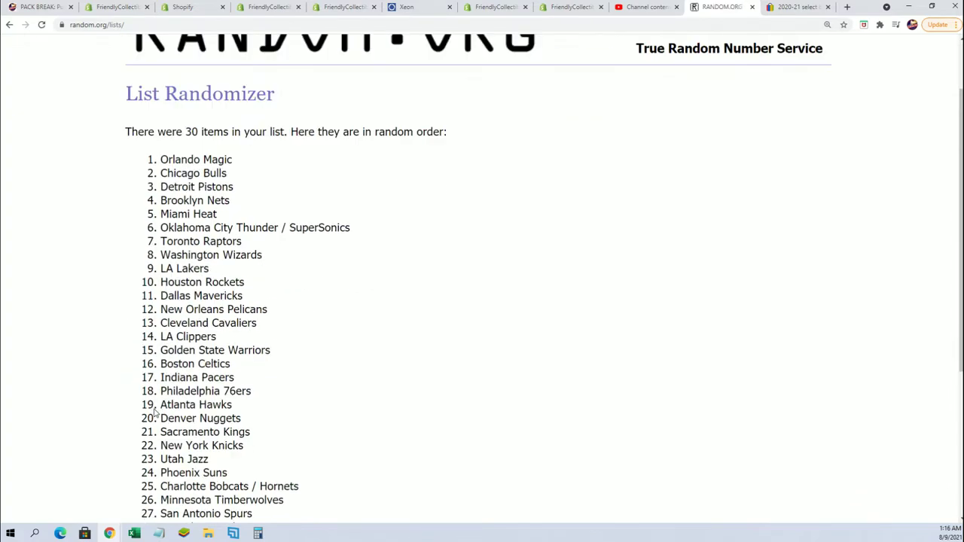
scroll(165, 388, down, 5)
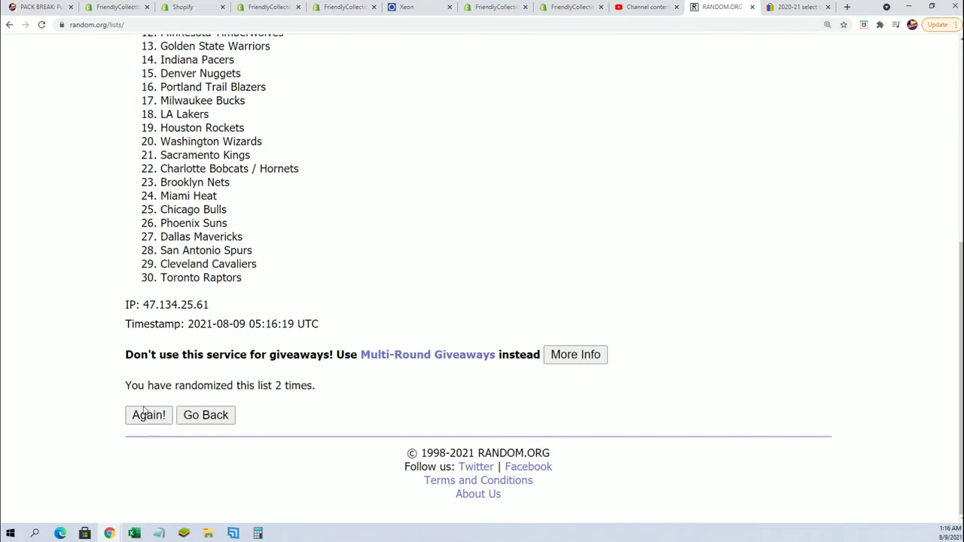
click(147, 413)
scroll(226, 322, down, 5)
click(162, 421)
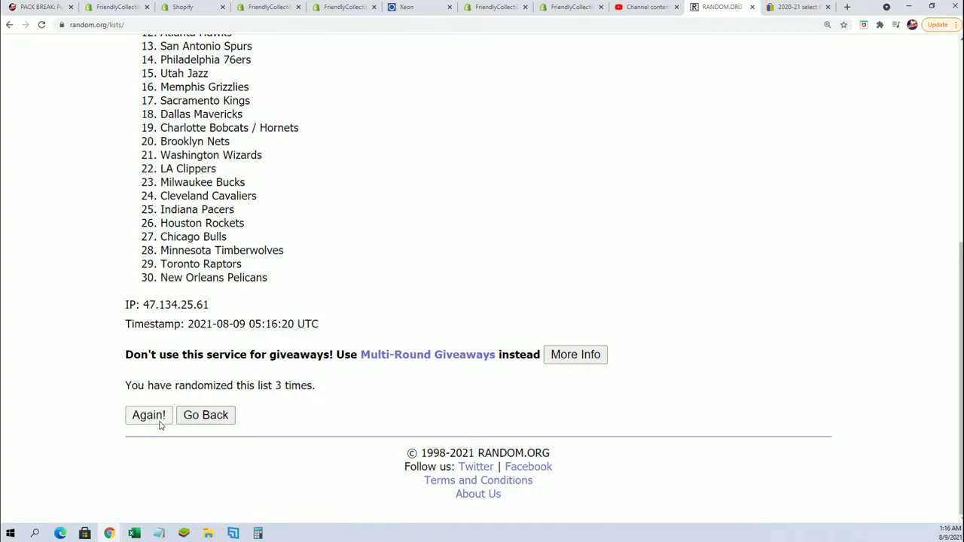
click(149, 410)
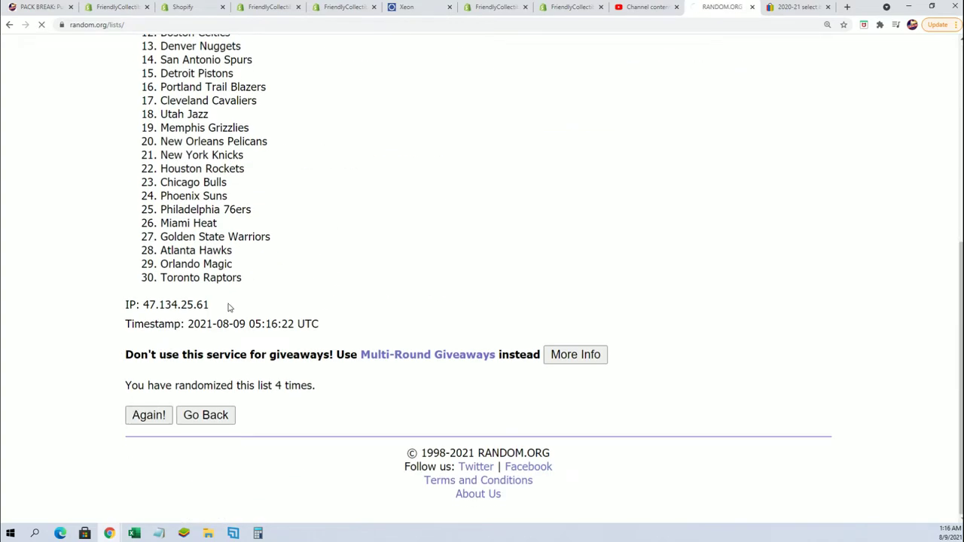
click(151, 416)
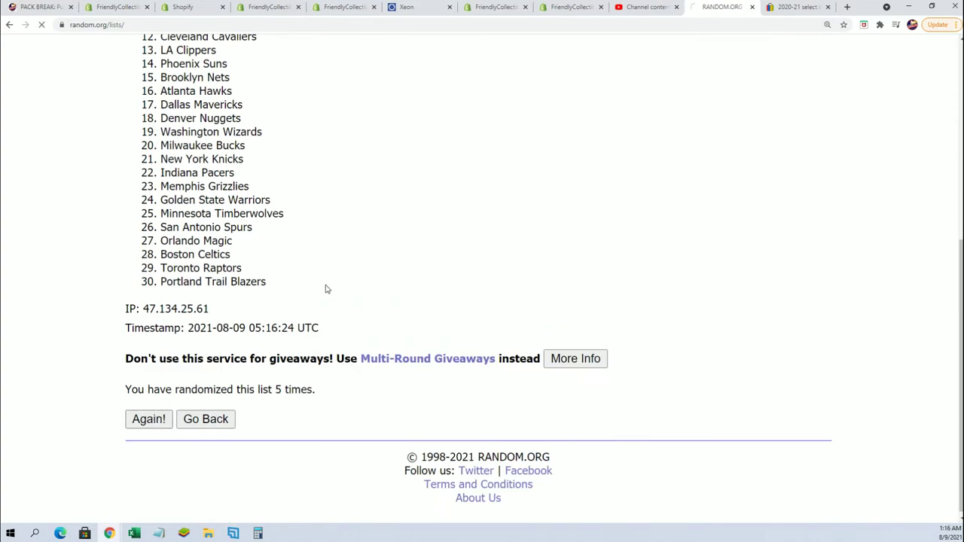
scroll(332, 301, down, 5)
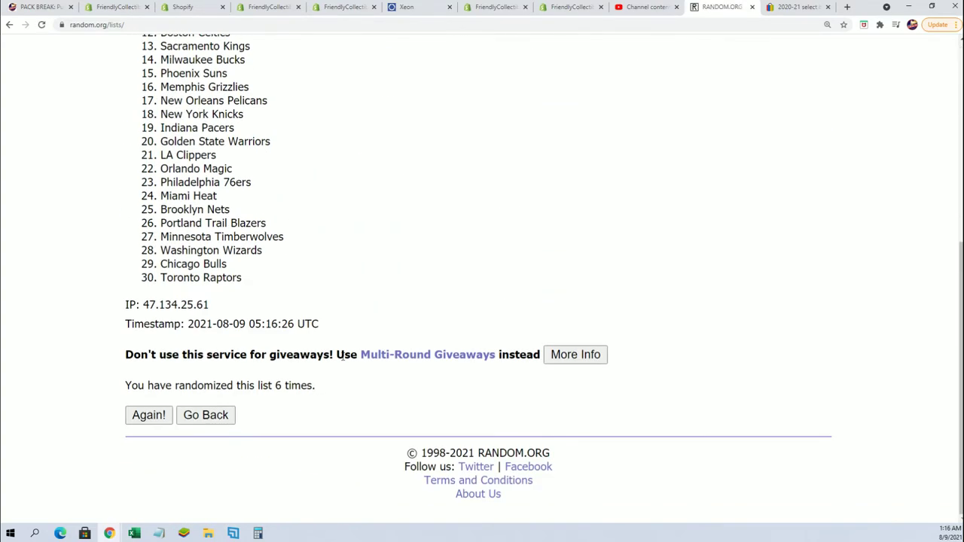
click(149, 417)
Select and copy all 30 shuffled team names
scroll(334, 258, down, 1)
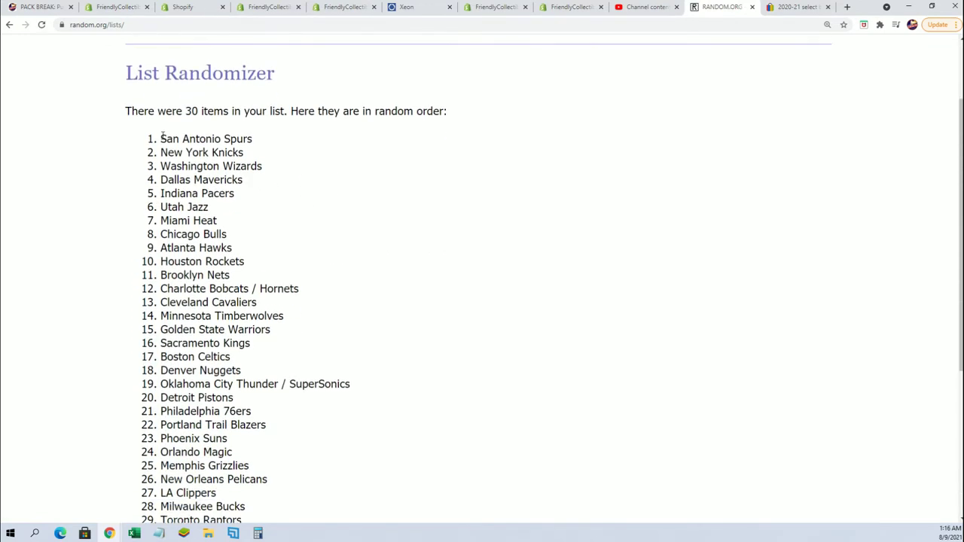
drag(161, 138, 241, 437)
scroll(254, 363, down, 1)
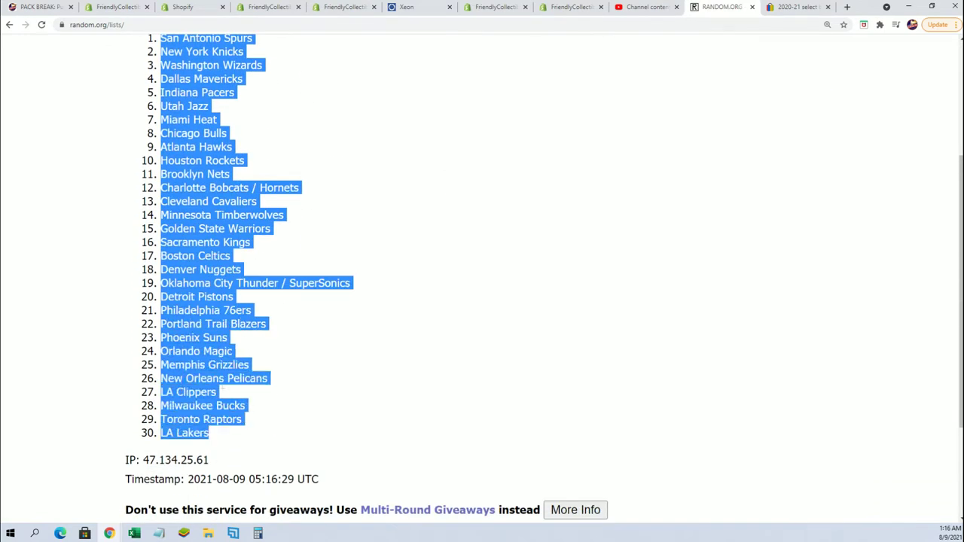
right_click(234, 393)
click(239, 392)
scroll(361, 419, down, 2)
scroll(384, 371, up, 2)
scroll(362, 353, up, 1)
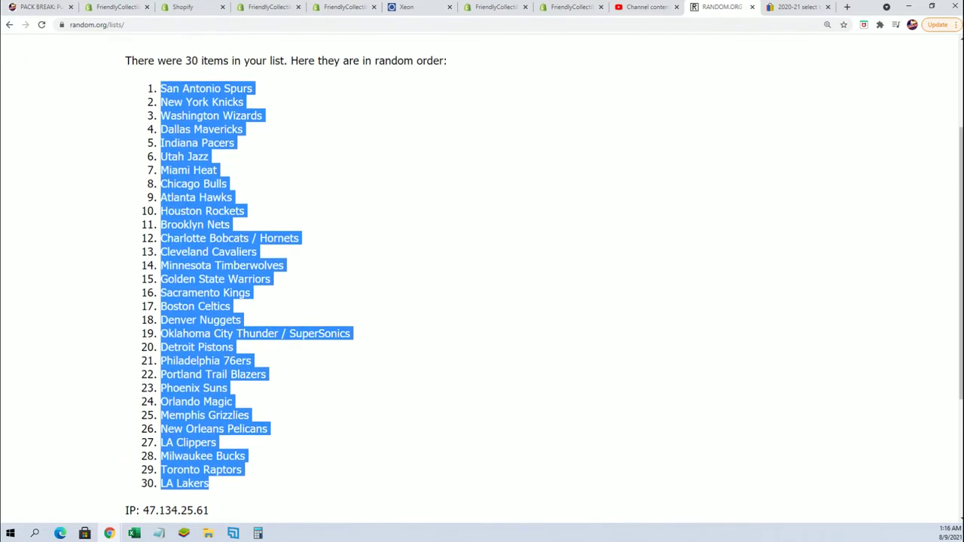
Paste the team list into Excel cell B2 as plain text
key(alt+Tab)
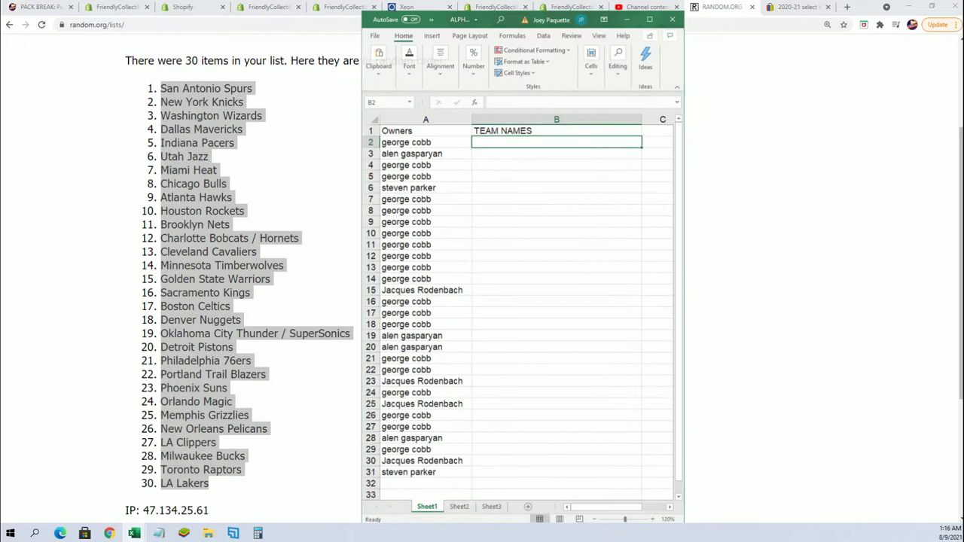
right_click(491, 130)
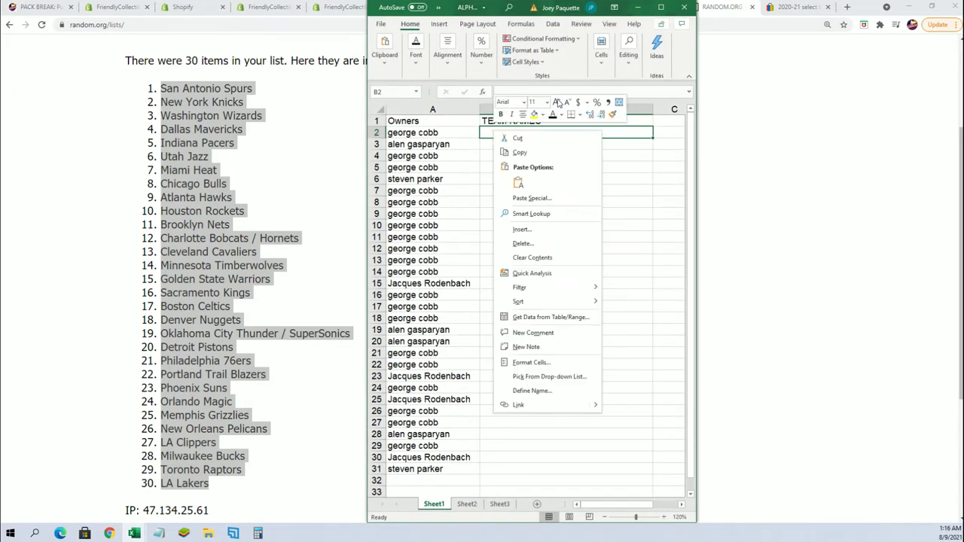
click(519, 197)
click(456, 134)
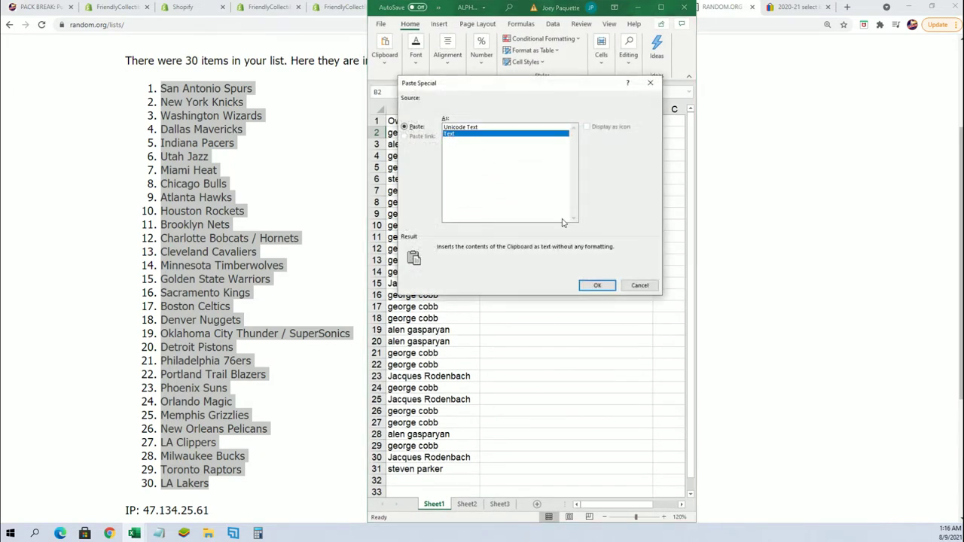
click(596, 284)
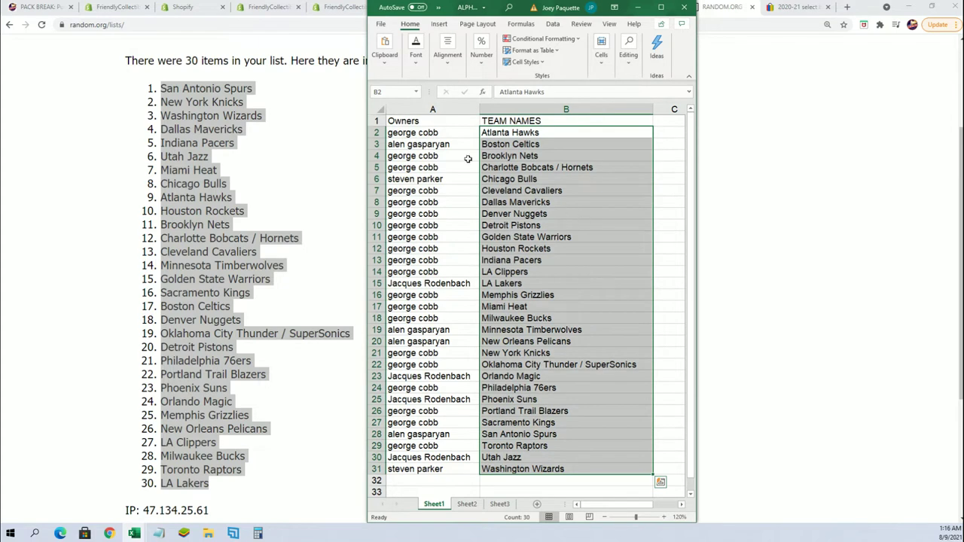
Select column A and the team names in B2:B31, then maximize the workbook
click(432, 110)
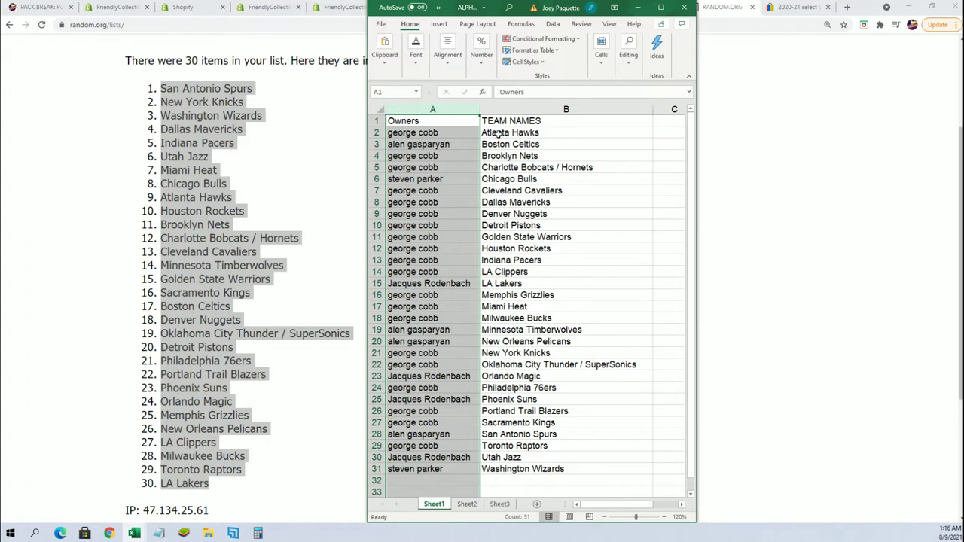
scroll(277, 311, down, 2)
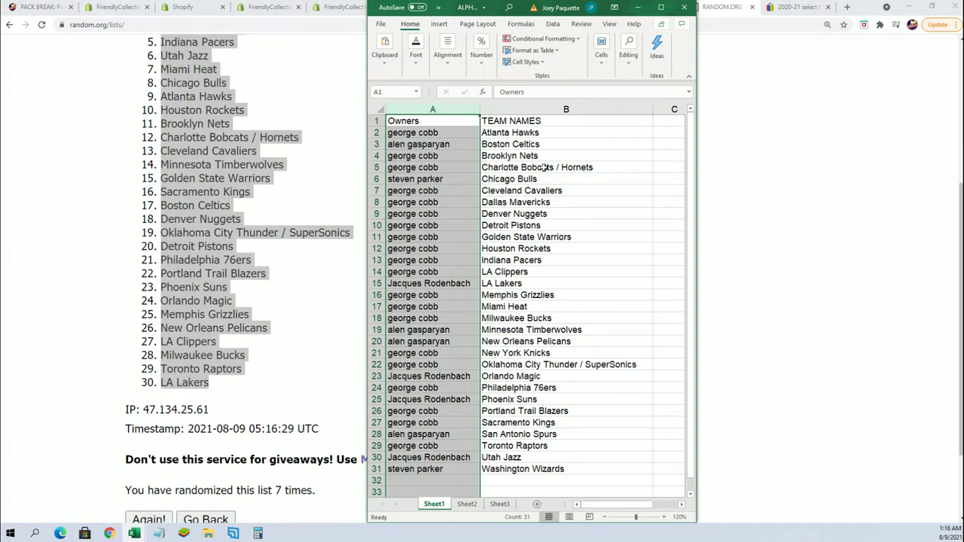
drag(529, 134, 558, 470)
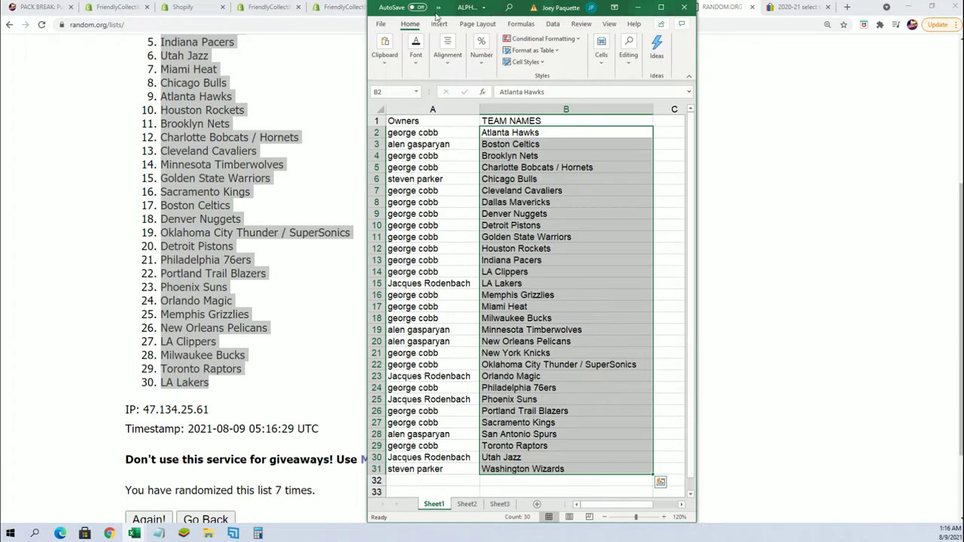
click(661, 8)
drag(308, 15, 695, 75)
scroll(275, 279, up, 2)
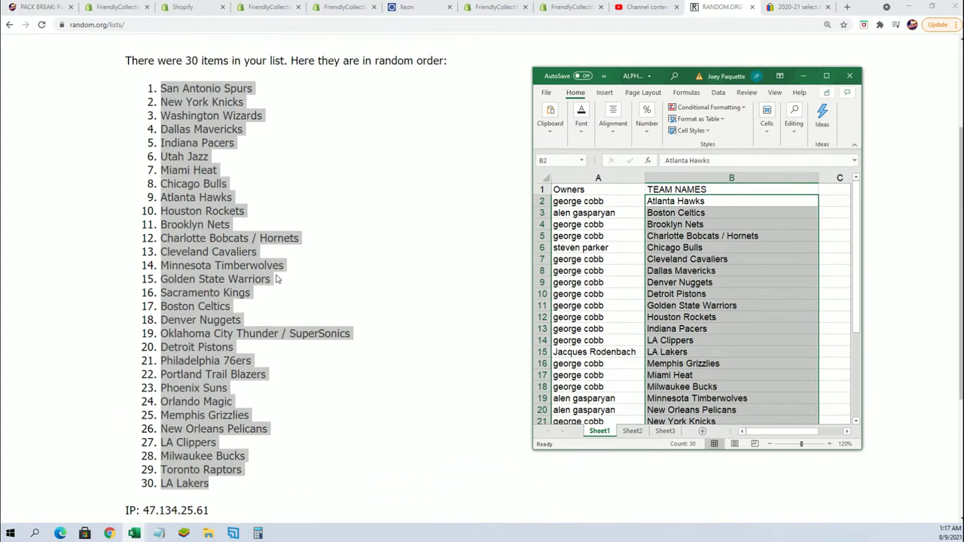
click(826, 75)
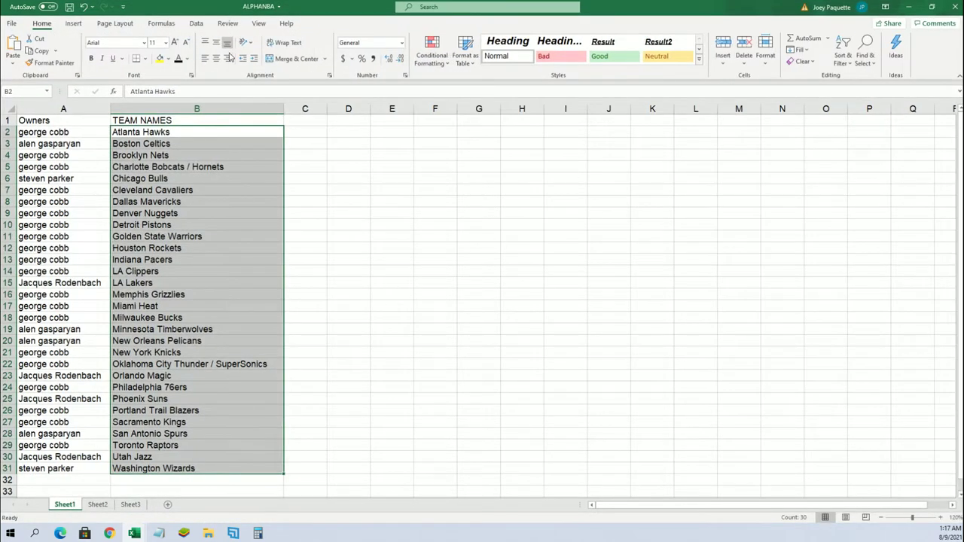
Undo the team paste and re-paste the 30 team names into B2 as plain text
click(83, 6)
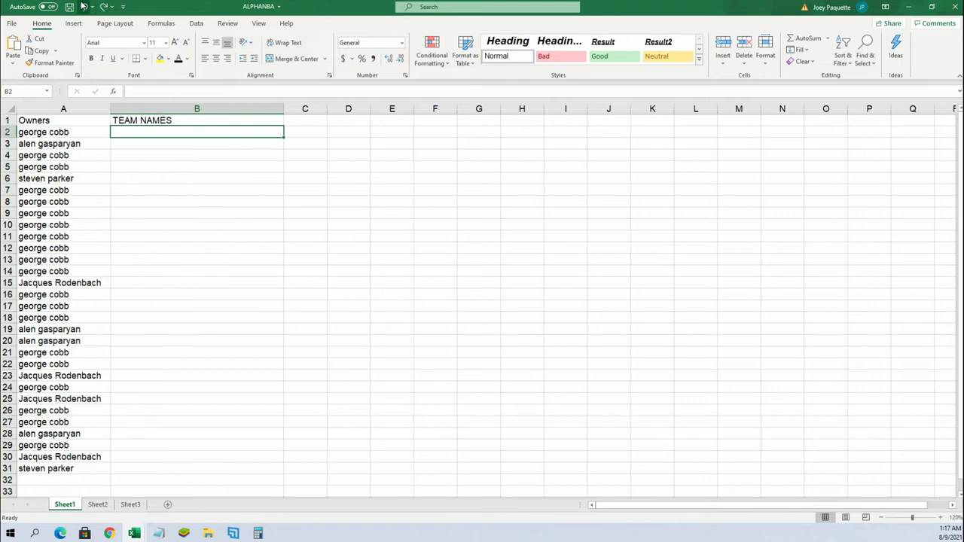
double_click(196, 6)
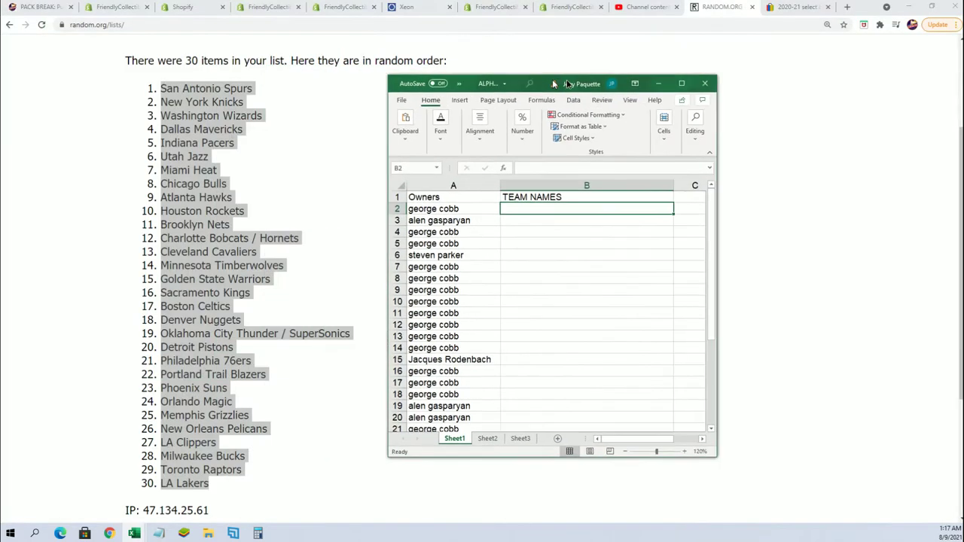
drag(554, 84, 641, 40)
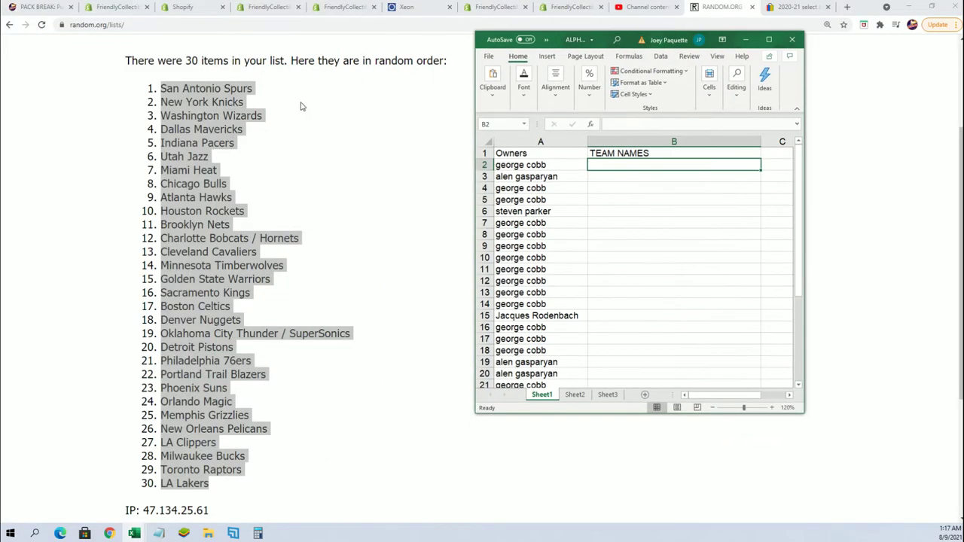
right_click(601, 163)
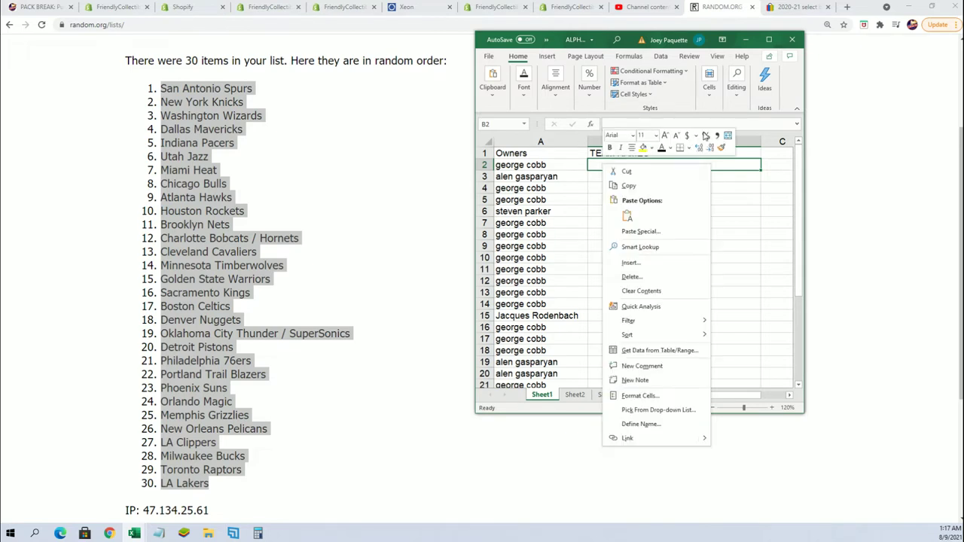
click(632, 233)
click(549, 172)
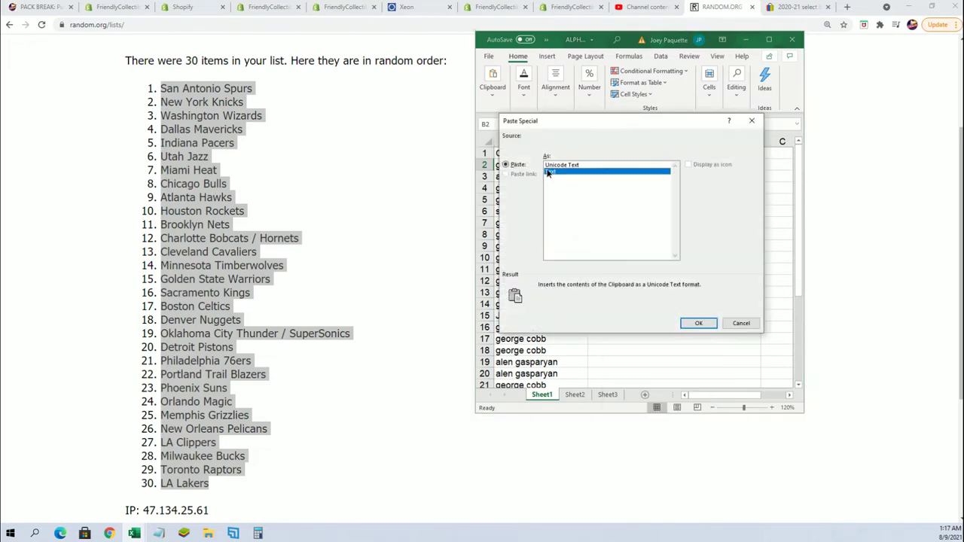
click(689, 325)
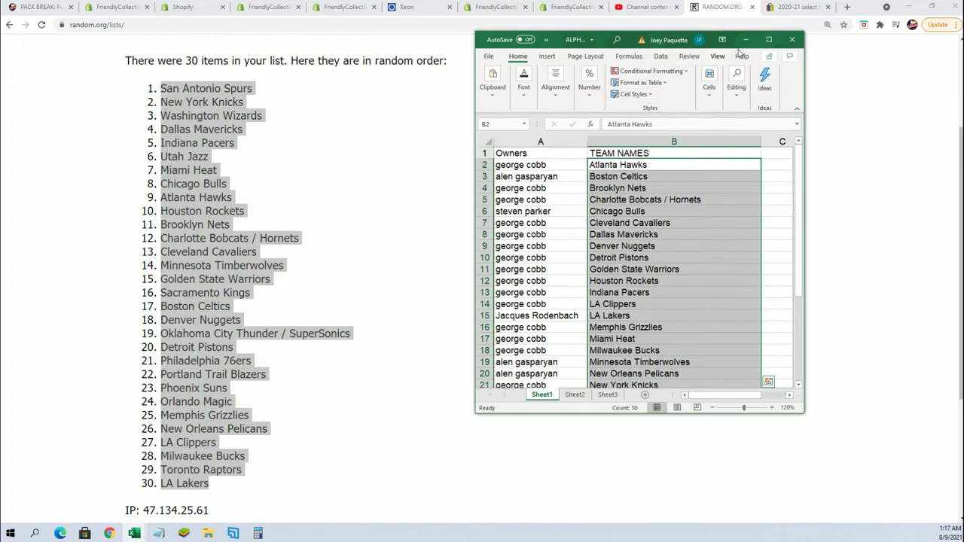
Maximize the workbook and delete the team names from B2:B31
click(768, 39)
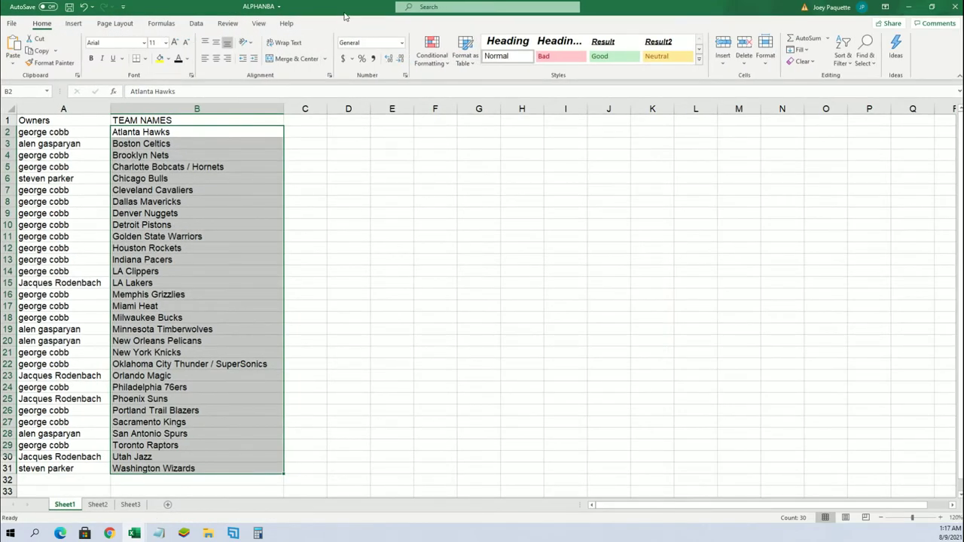
click(931, 6)
drag(818, 143, 819, 43)
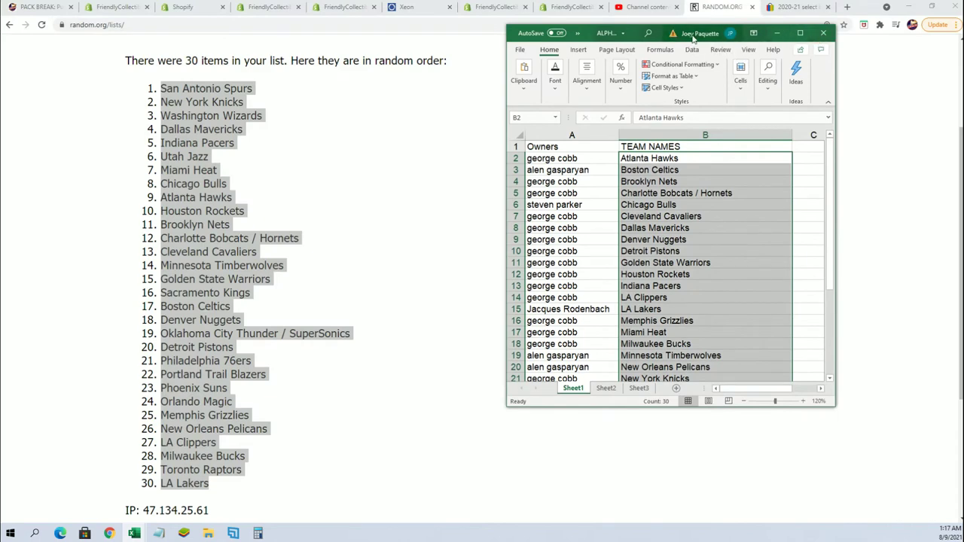
drag(697, 25, 697, 1)
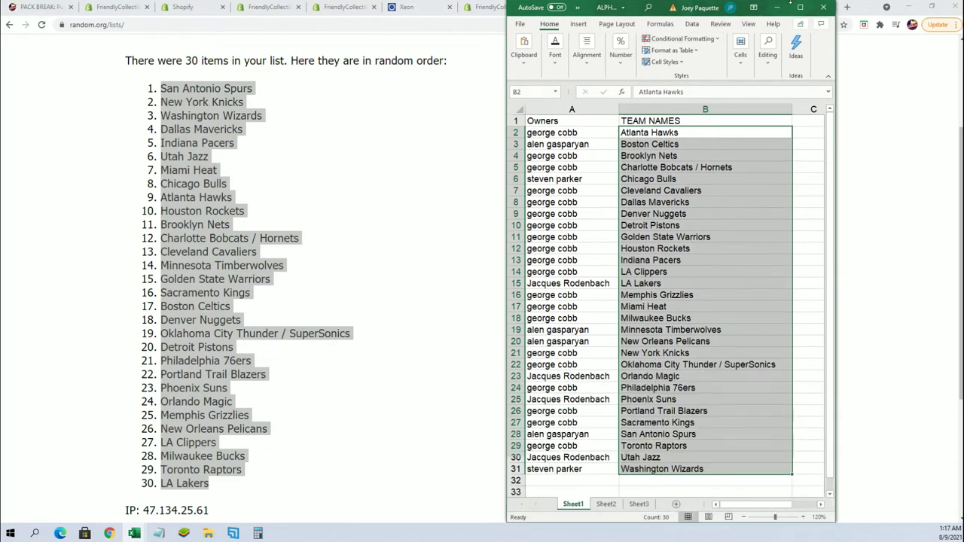
click(801, 9)
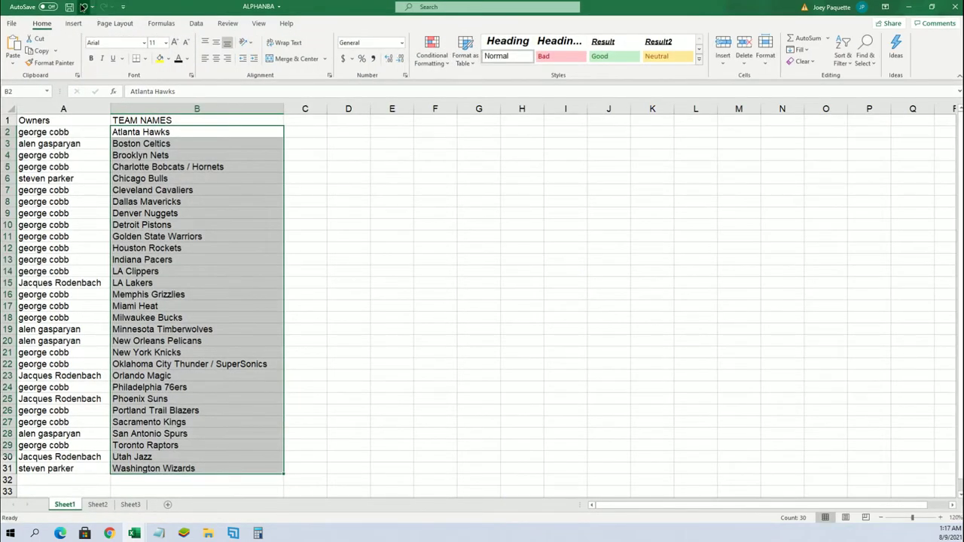
key(Delete)
click(127, 166)
click(122, 133)
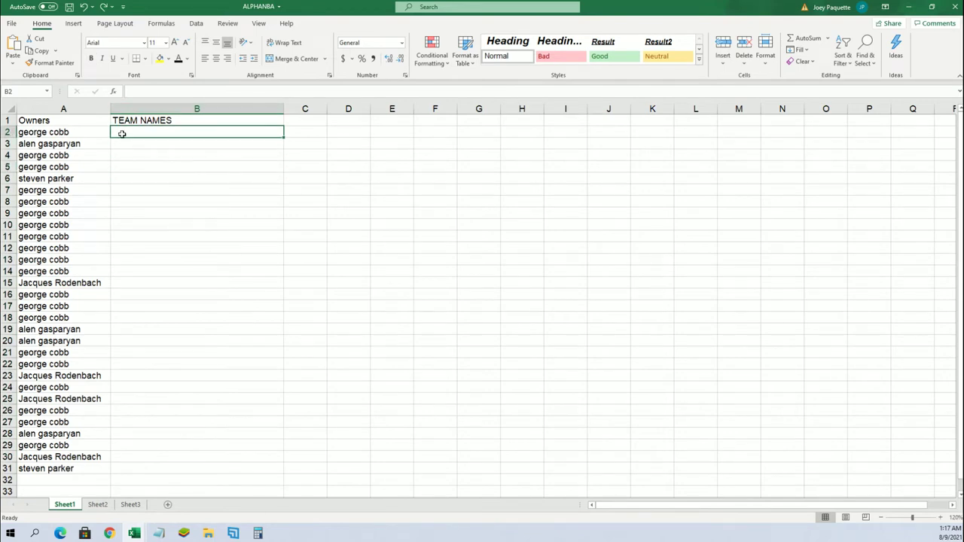
right_click(120, 131)
Copy the shuffled teams, San Antonio Spurs to LA Lakers, into B2:B31 as plain text
key(super+Down)
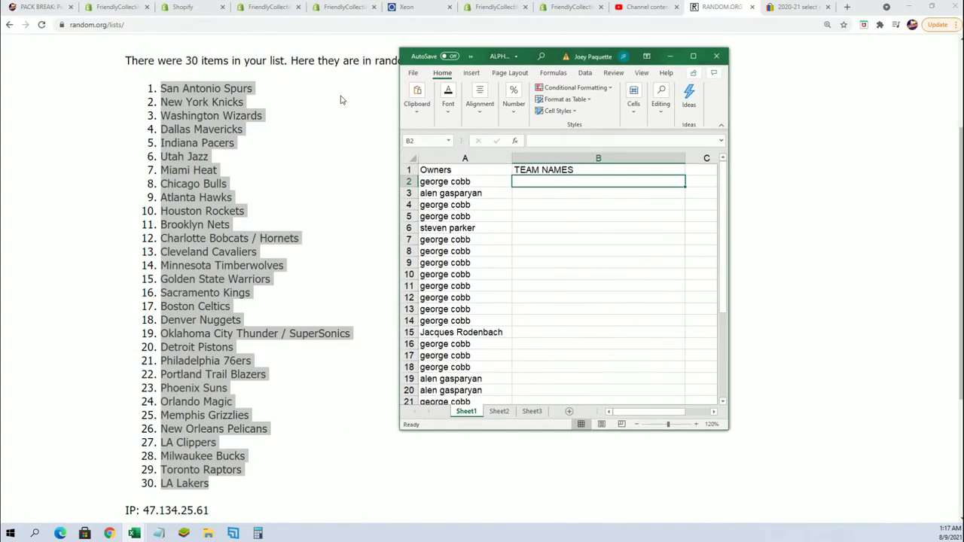
right_click(190, 112)
click(218, 119)
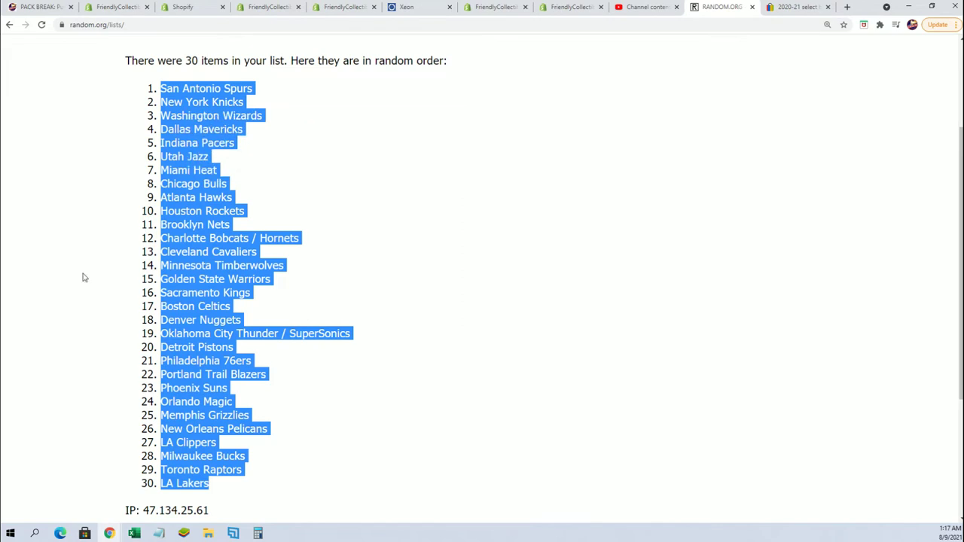
key(alt+Tab)
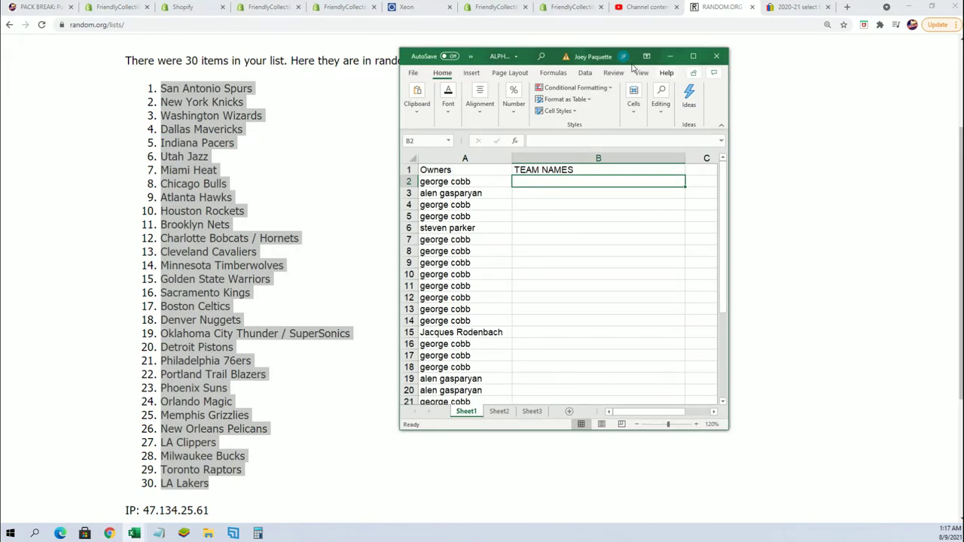
drag(598, 47, 618, 3)
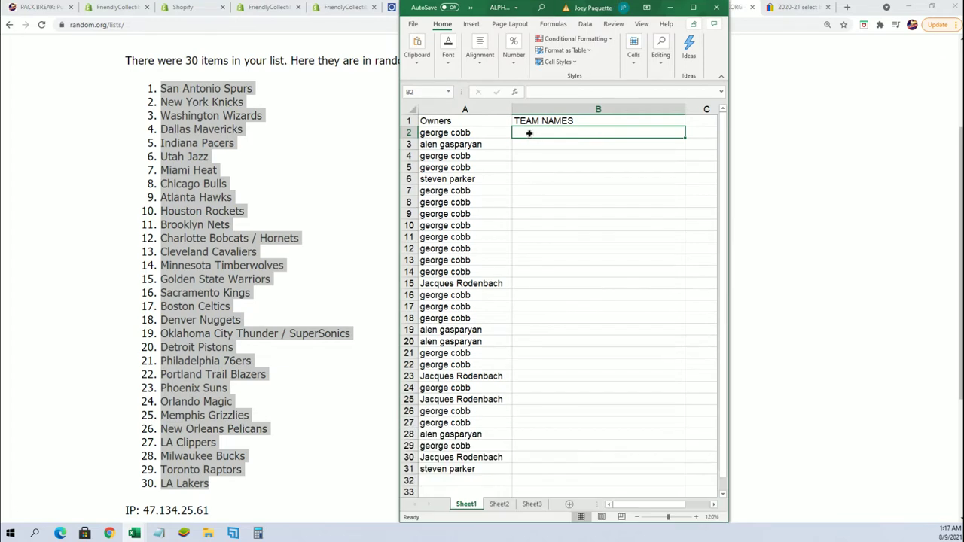
right_click(528, 134)
click(557, 203)
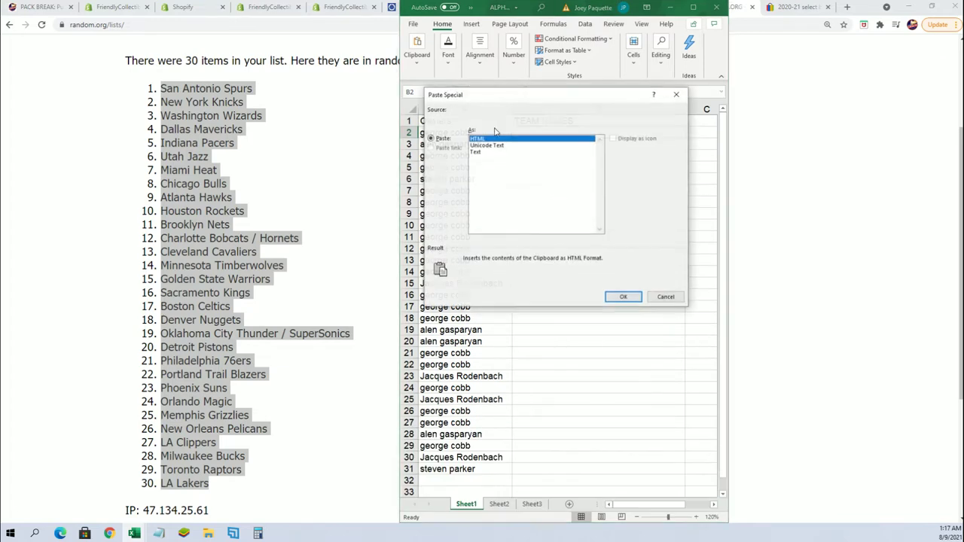
click(478, 152)
click(622, 298)
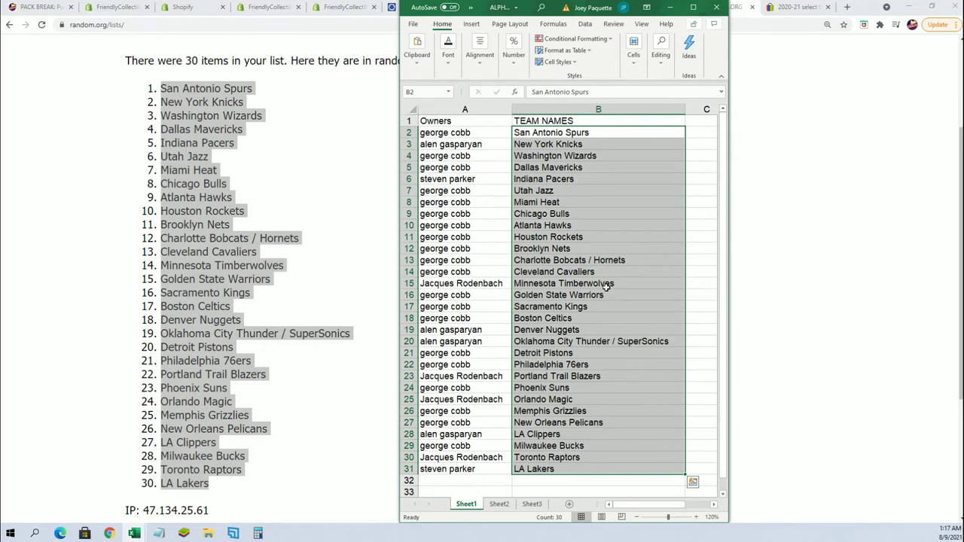
Maximize the sheet, spot-check owner–team pairs in rows 5, 16 and 27, and select B2:B32
click(692, 6)
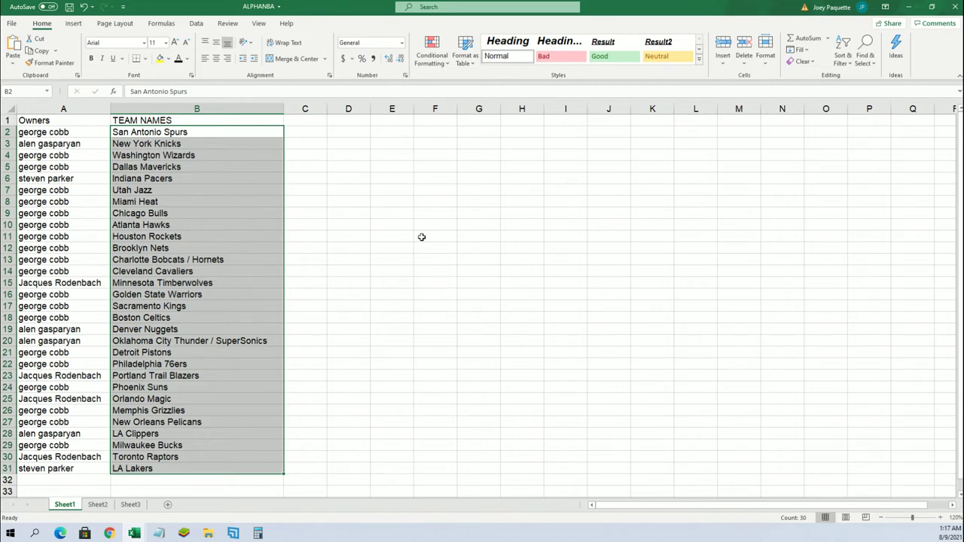
click(172, 169)
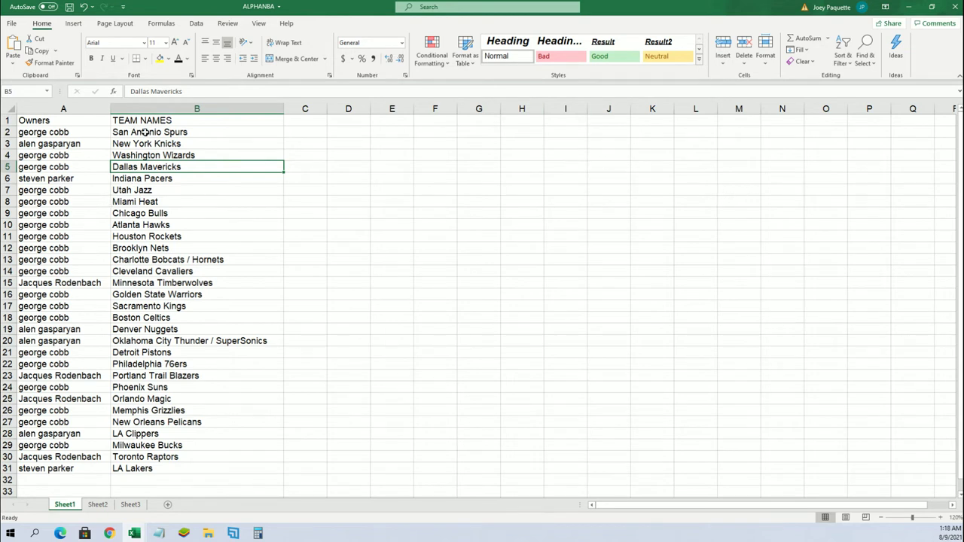
drag(145, 133, 172, 468)
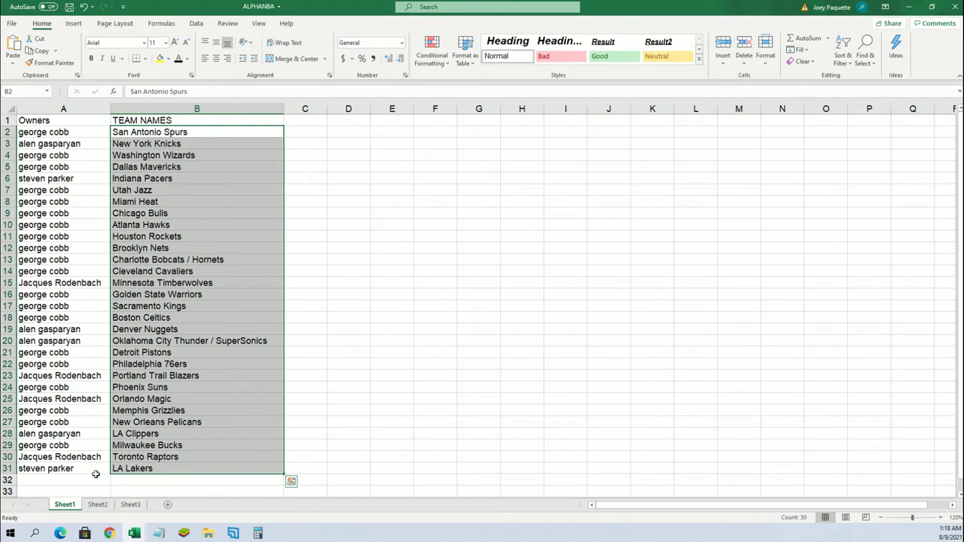
click(83, 294)
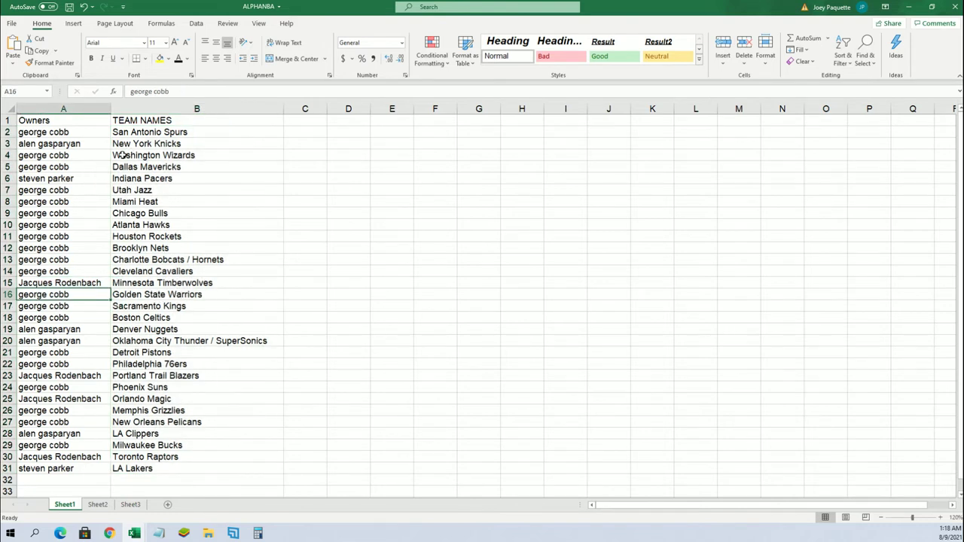
click(96, 166)
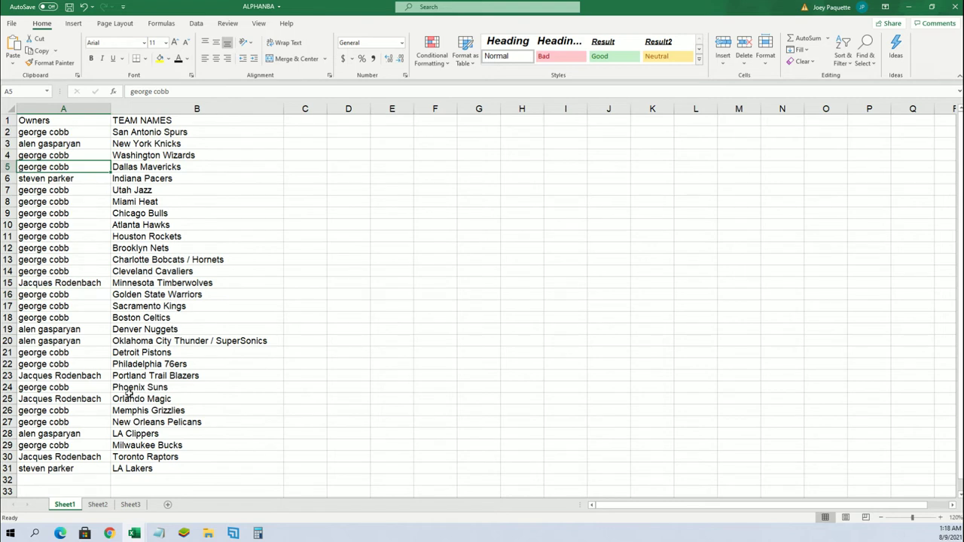
click(123, 423)
click(94, 422)
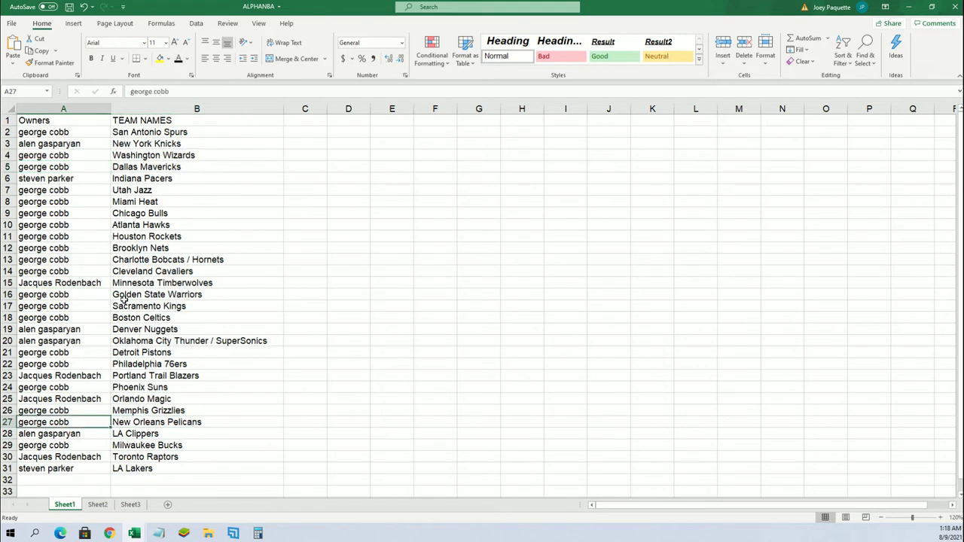
drag(154, 133, 225, 481)
Sort the rows A to Z by team name, expanding the selection so owners stay paired
click(841, 57)
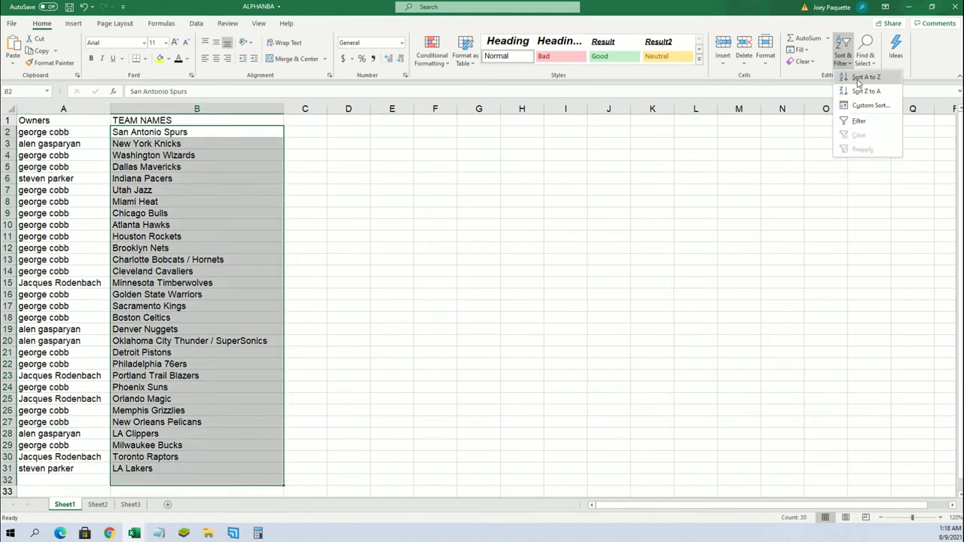
click(862, 81)
click(859, 295)
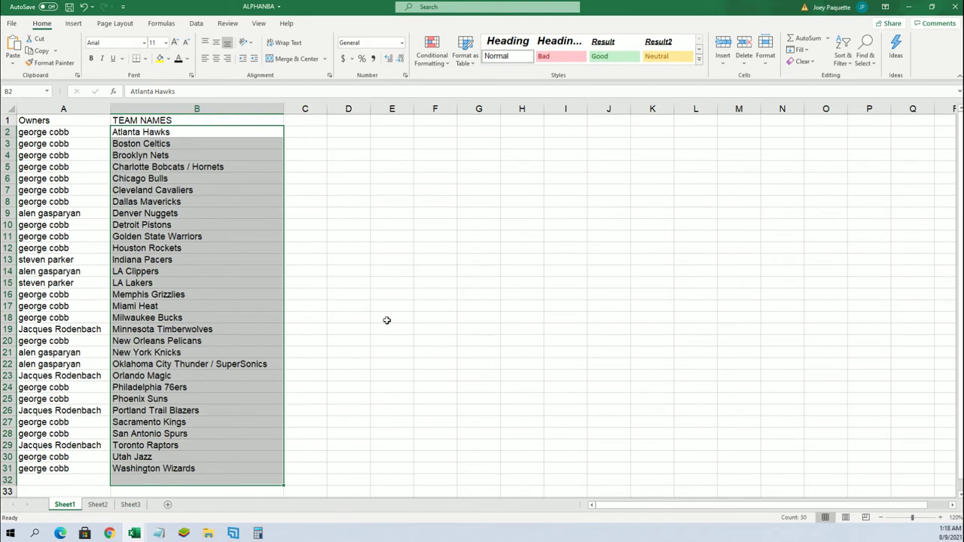
click(250, 247)
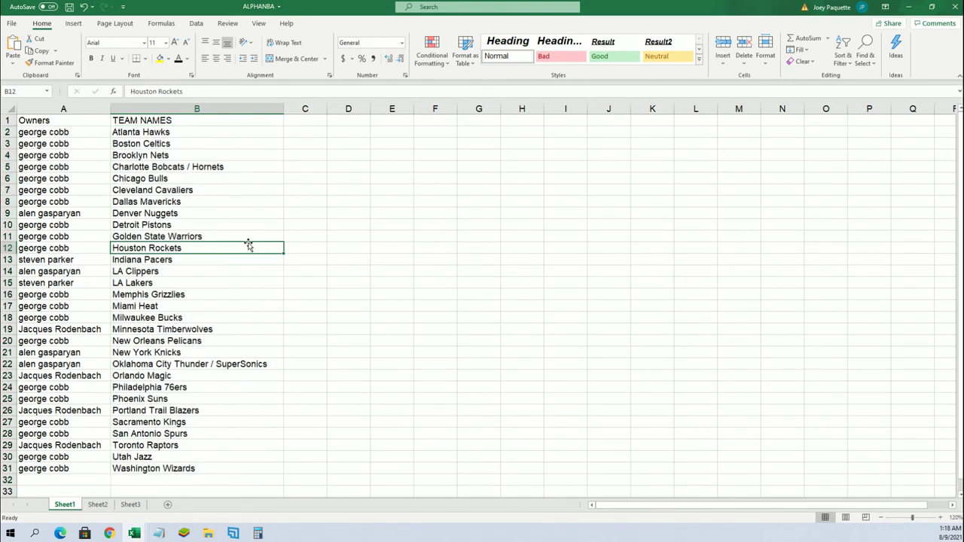
double_click(310, 5)
drag(445, 7, 566, 43)
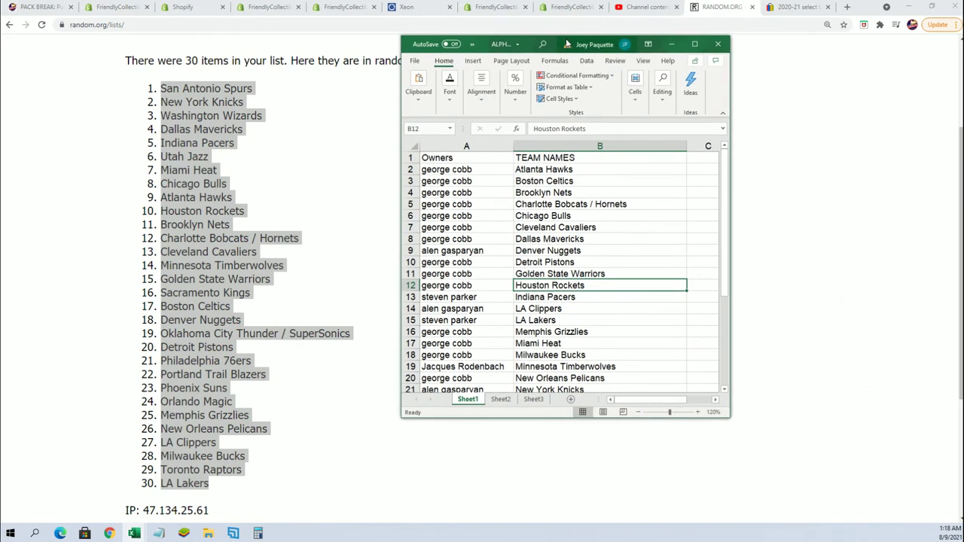
Bring the random.org results page in front of the spreadsheet and focus its address bar
click(570, 28)
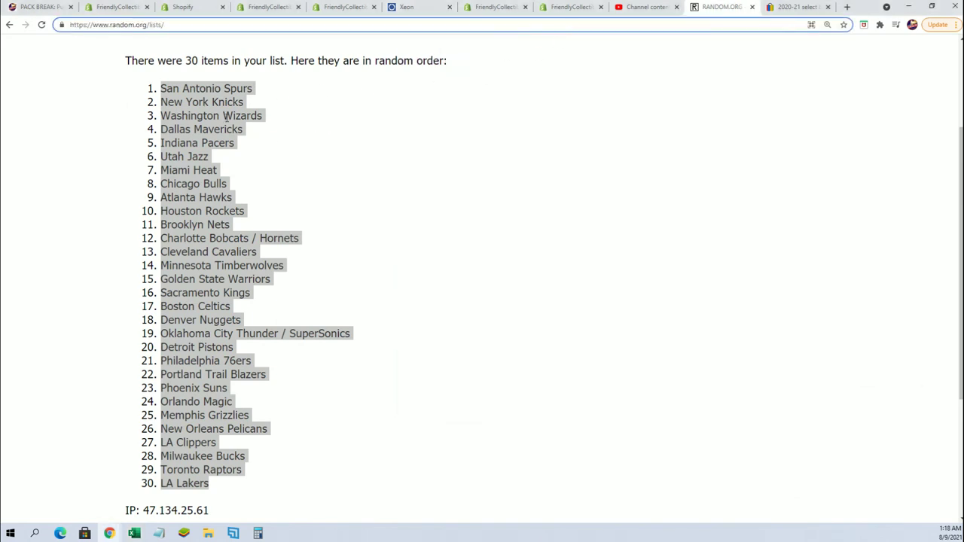
key(alt+Tab)
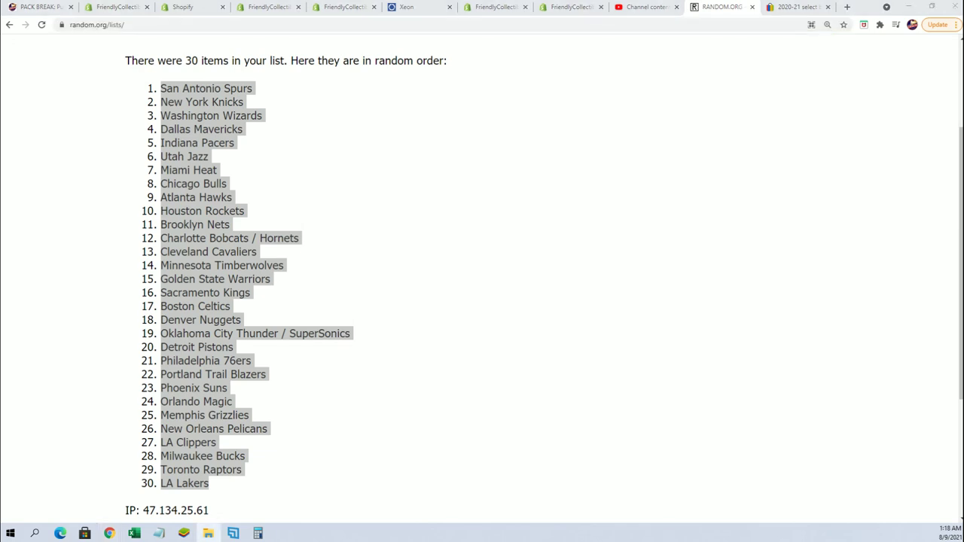
click(69, 24)
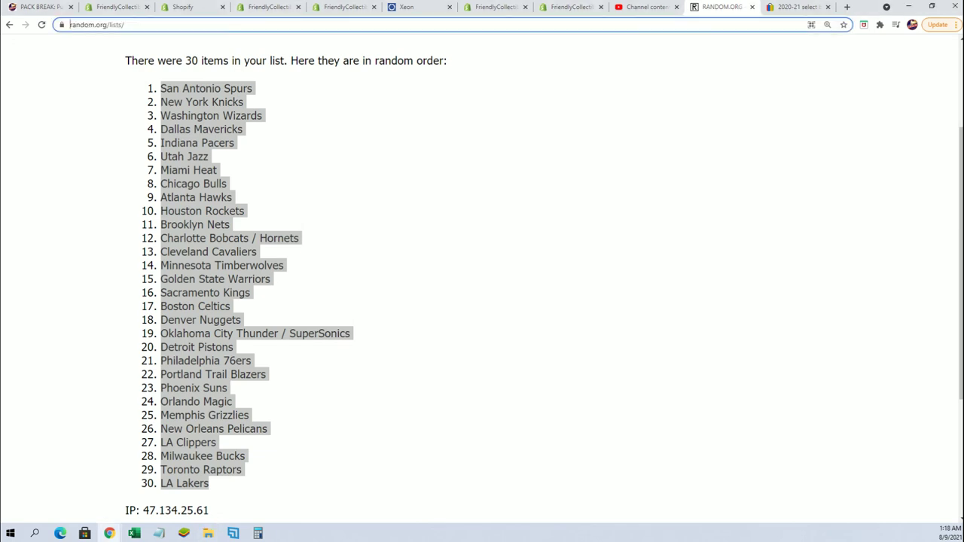